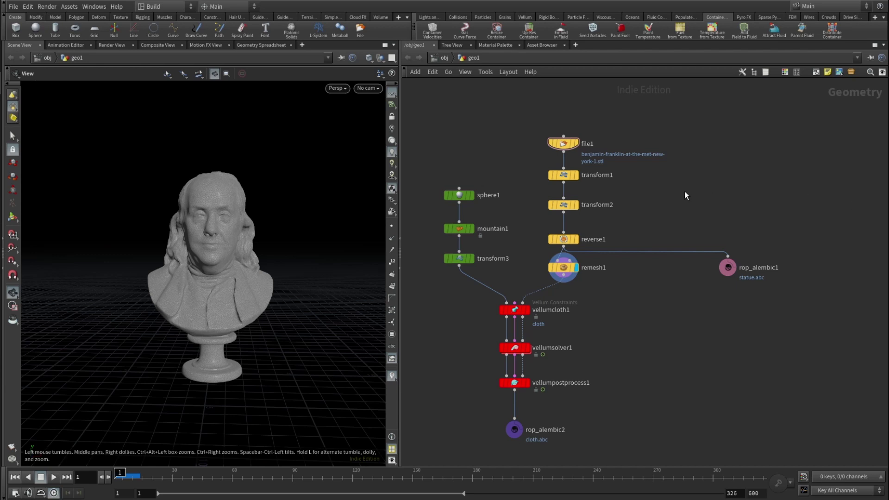
Display the outputs of the file1, transform1 and transform2 nodes in turn to follow the imported bust's placement.
click(578, 142)
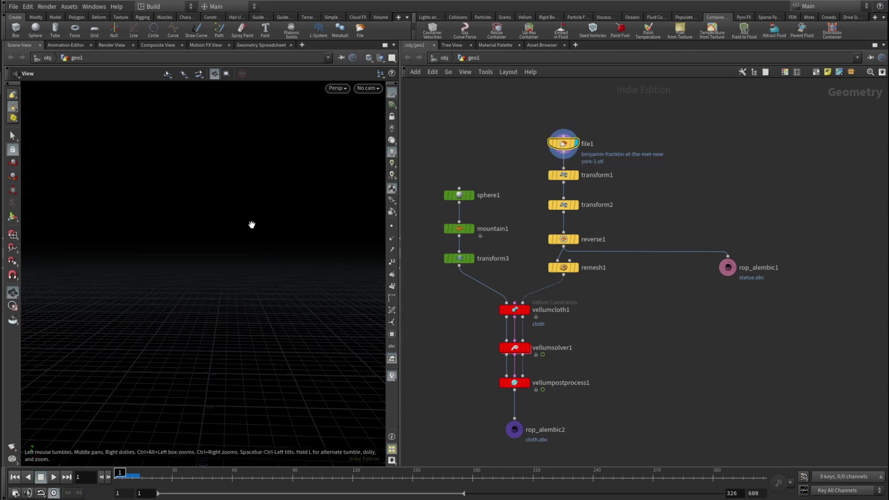
click(576, 175)
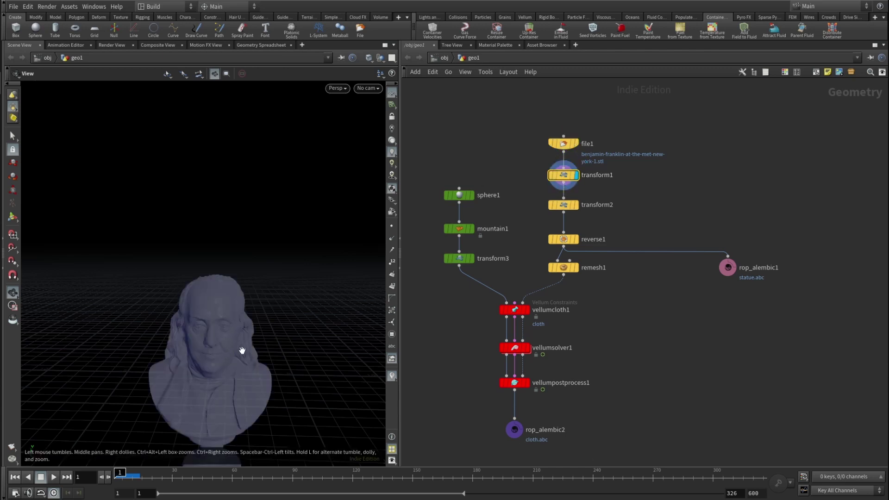
click(577, 210)
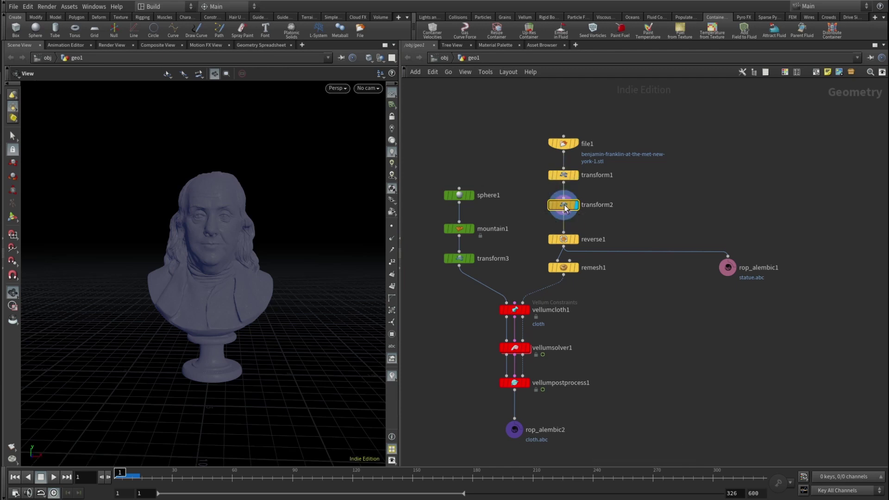
Show the parameters of transform2 and examine the -$YMIN expression in its Y translate.
key(p)
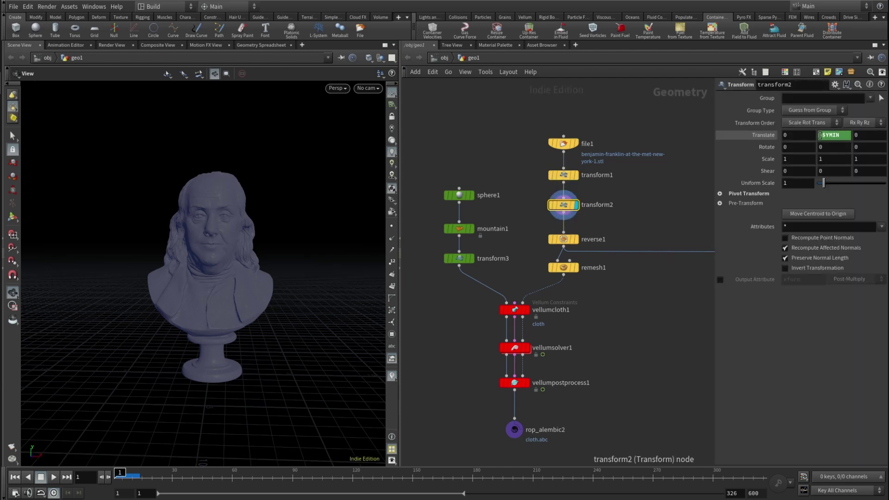
click(820, 134)
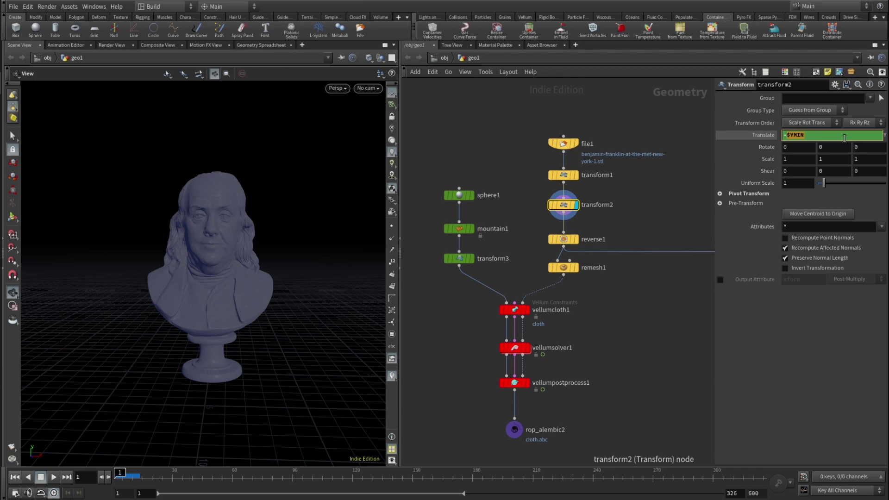
click(783, 135)
text(-)
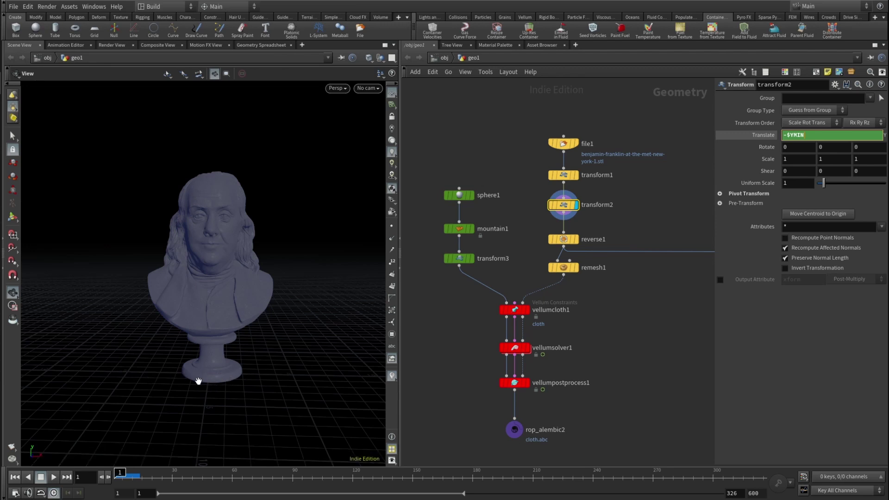
Examine the transform1 parameters, and compare the bust at the reverse1 and remesh1 nodes.
click(576, 175)
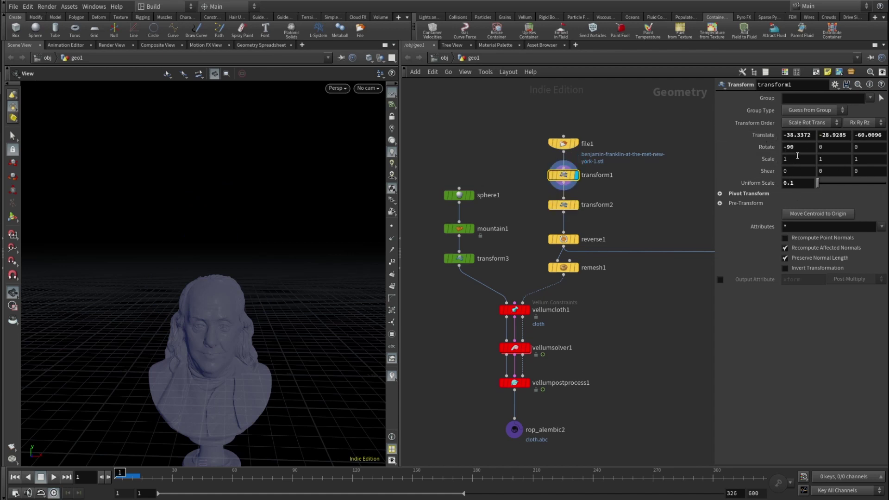
click(573, 242)
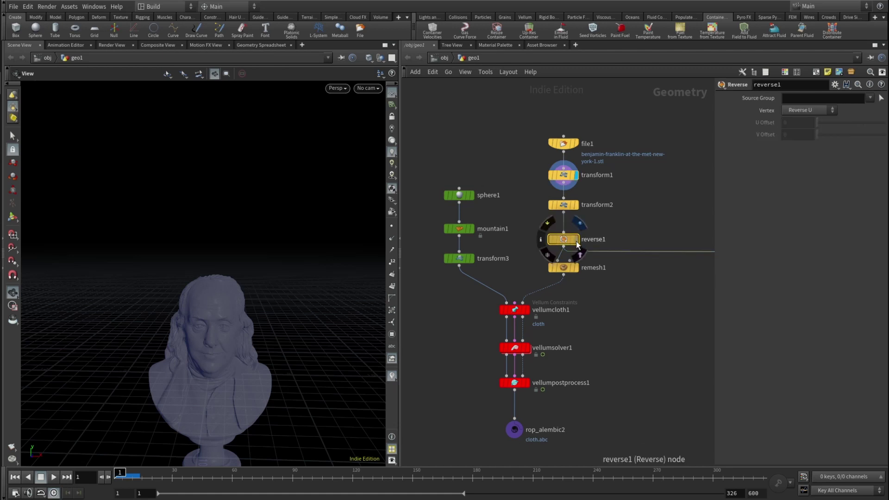
click(575, 239)
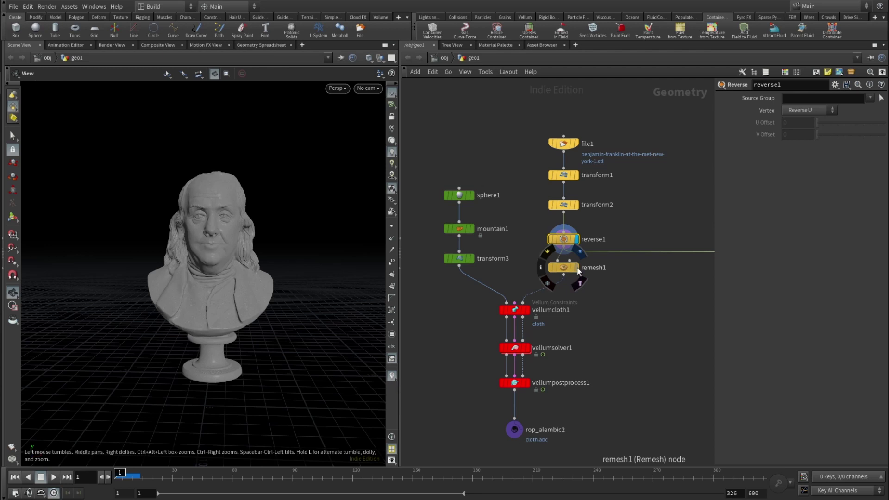
click(576, 267)
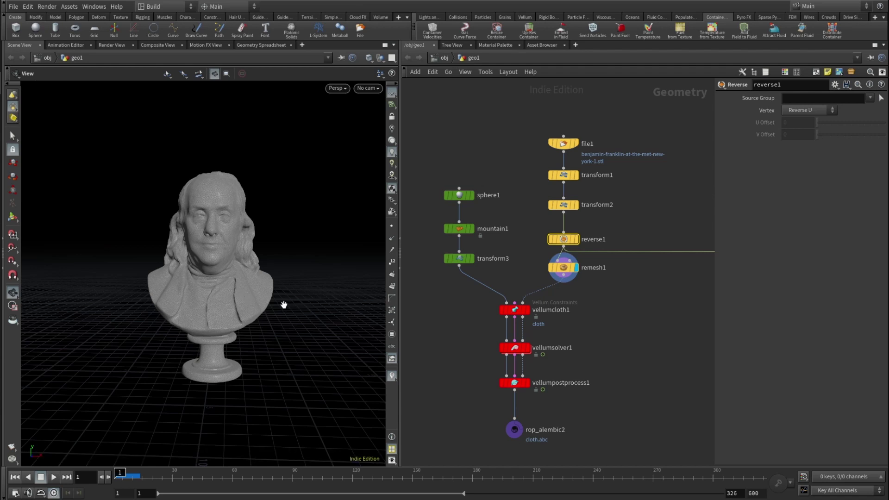
Show the Alembic export settings of the rop_alembic1 node that writes statue.abc.
middle_drag(655, 291, 529, 305)
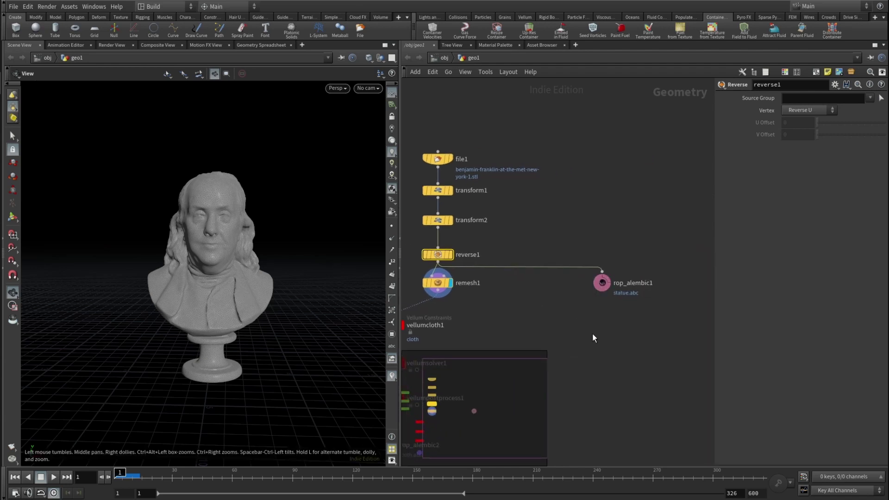
click(607, 283)
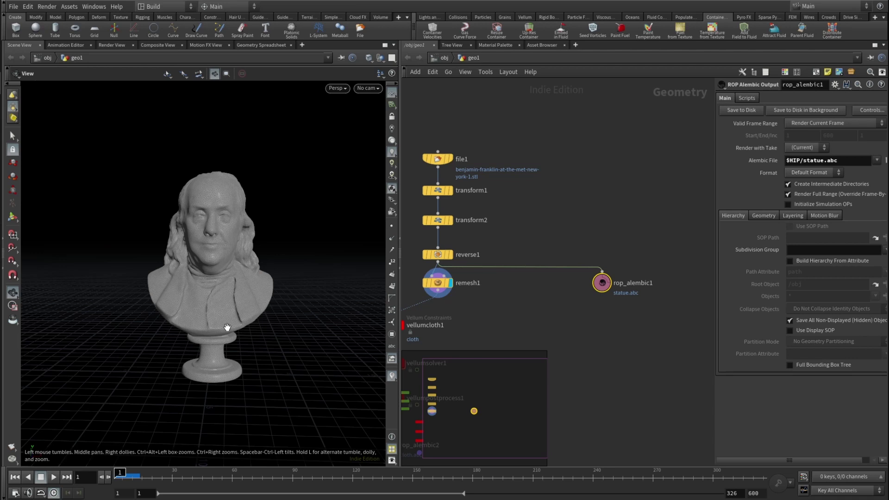
click(520, 344)
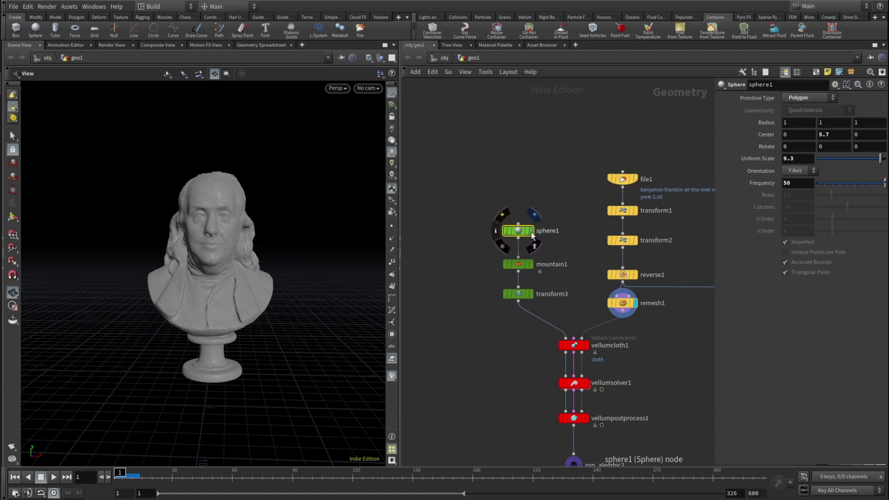
Show sphere1 as a template over the remeshed bust and inspect the overlap from several angles.
click(528, 231)
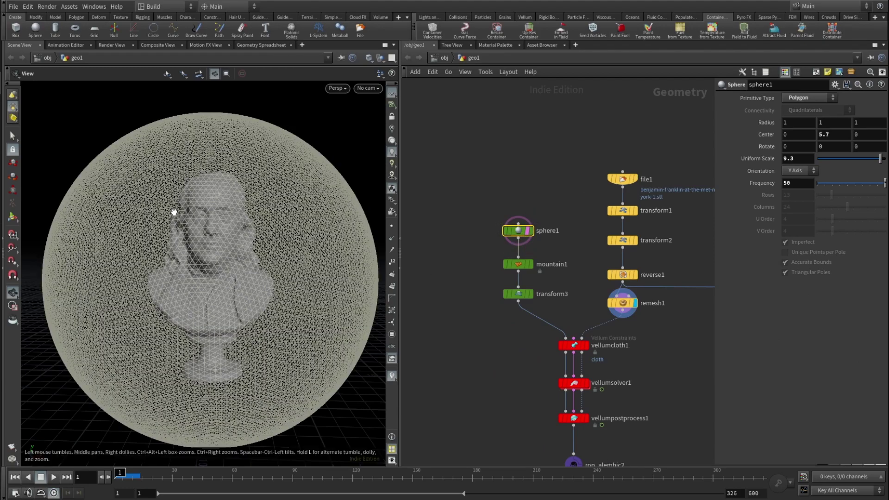
drag(174, 208, 192, 251)
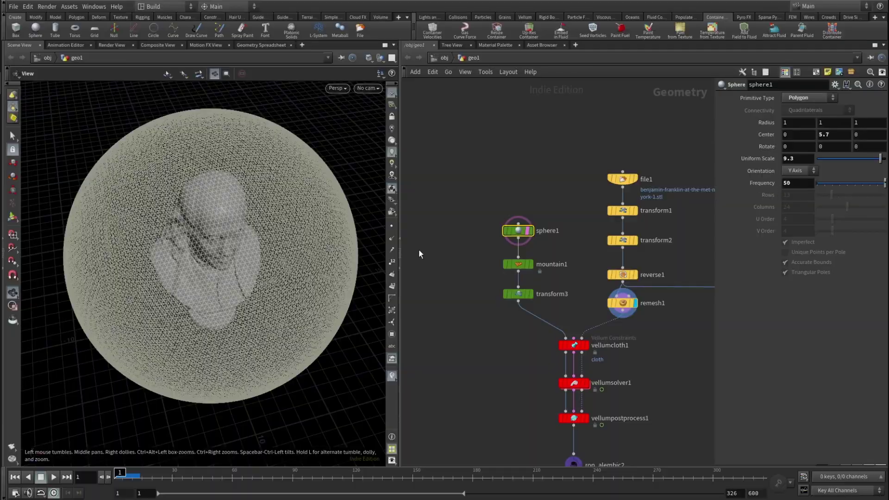
drag(327, 274, 250, 185)
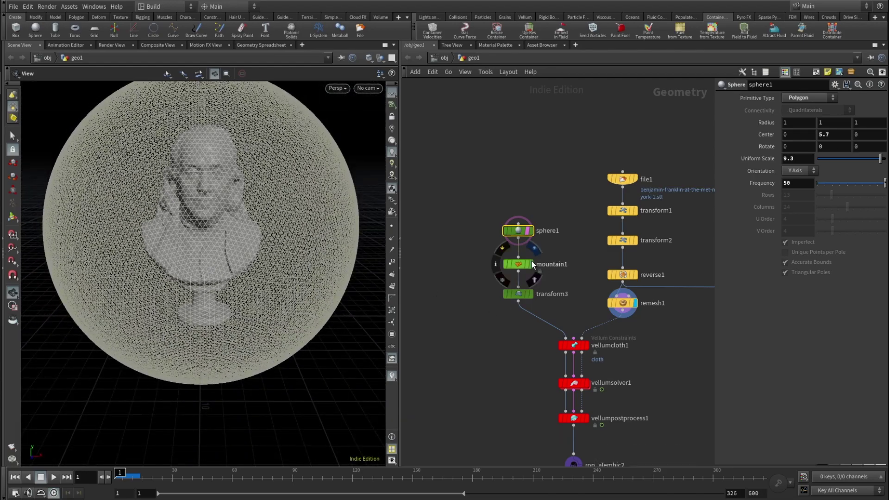
Display the mountain1 and transform3 outputs in turn and examine their noise and transform parameters.
click(531, 264)
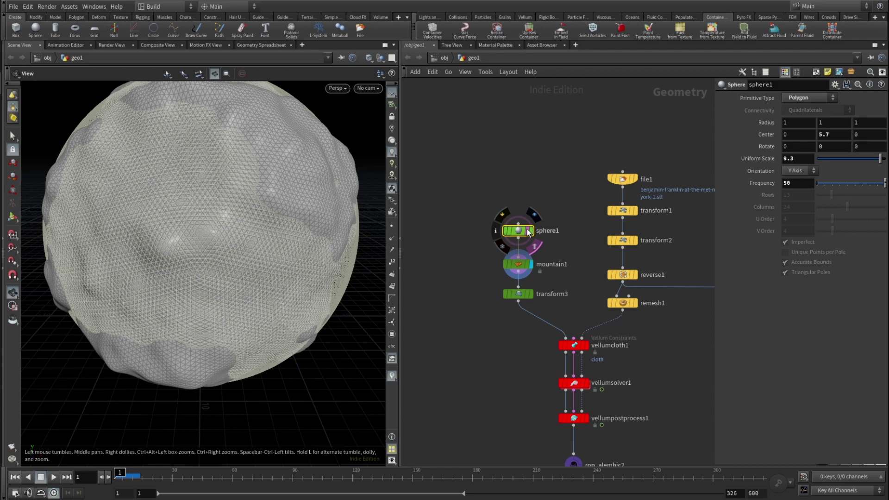
click(518, 264)
drag(289, 236, 224, 234)
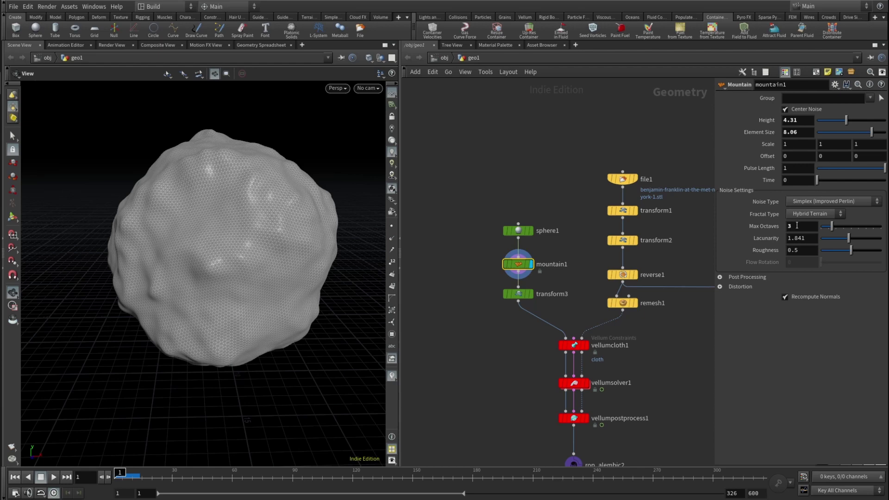
click(530, 294)
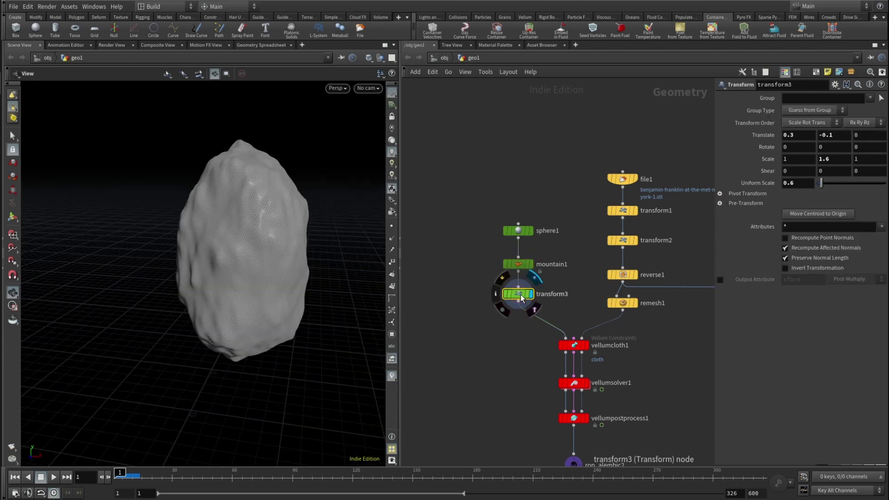
drag(309, 267, 473, 331)
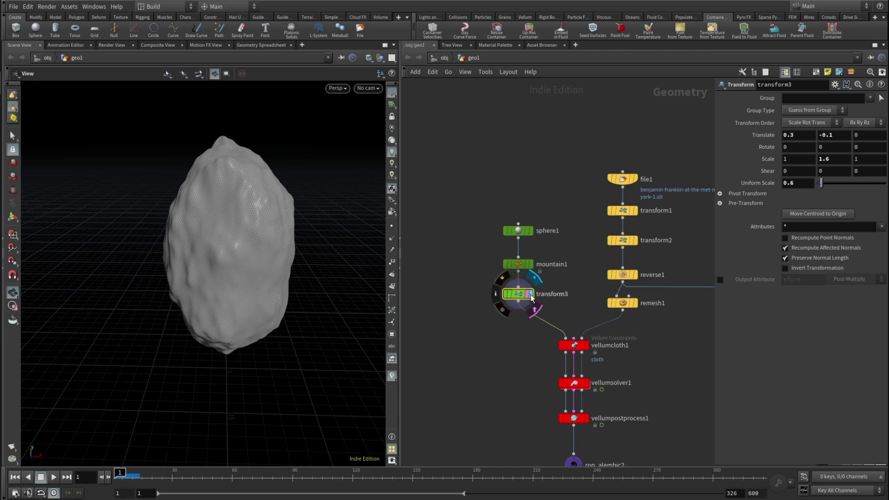
Display remesh1 with transform3 as a template over it and check how the deformed shell encloses the bust.
mouse_move(629, 307)
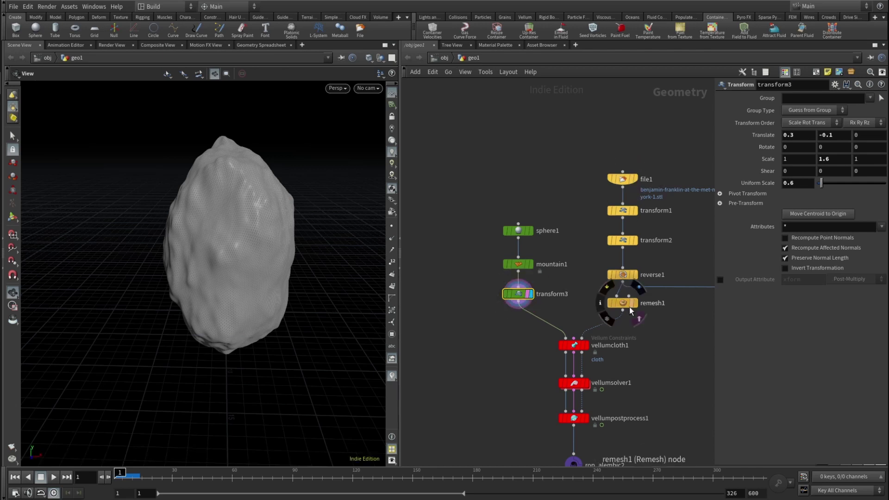
click(632, 303)
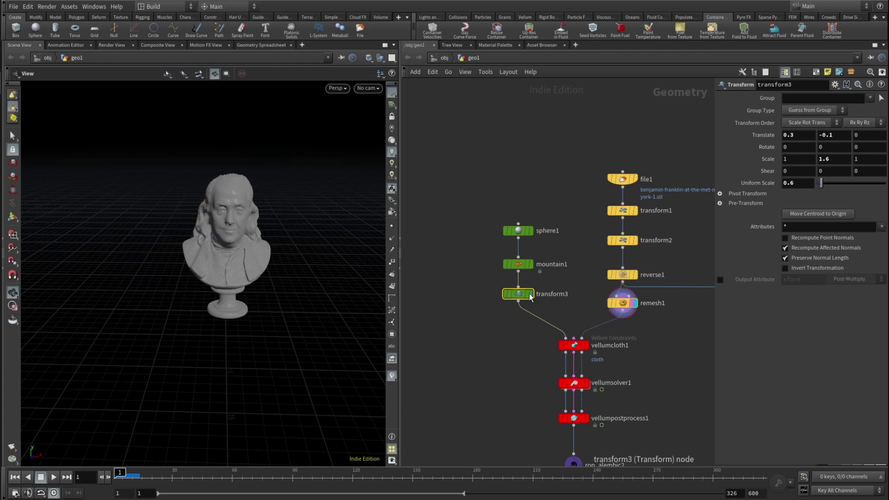
click(529, 298)
drag(231, 211, 544, 185)
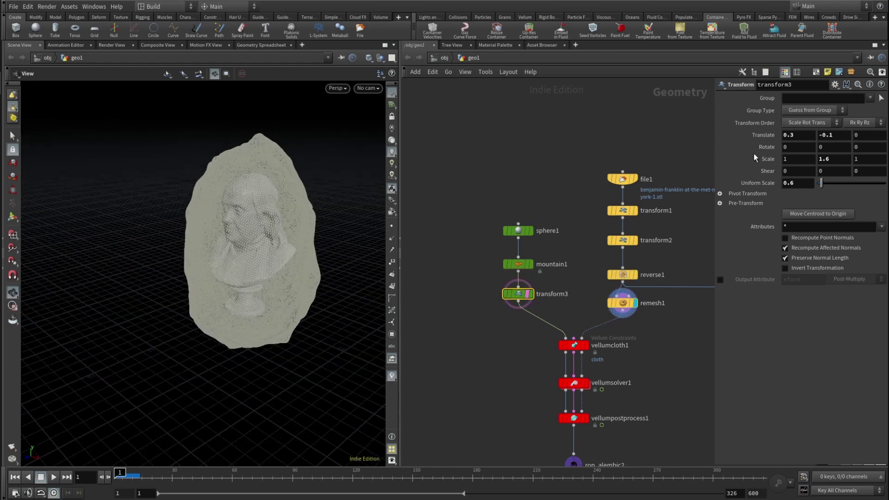
drag(192, 254, 324, 258)
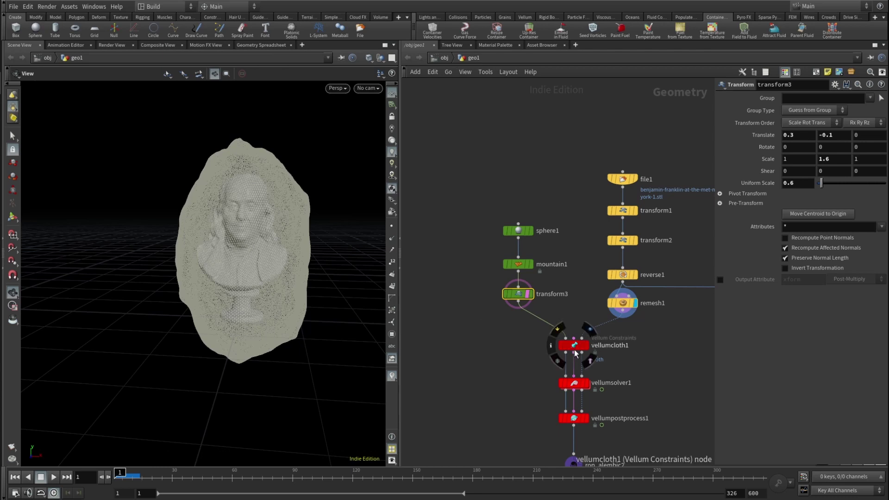
Frame the whole node network, show the vellumcloth1 constraint parameters and display that node's output.
key(h)
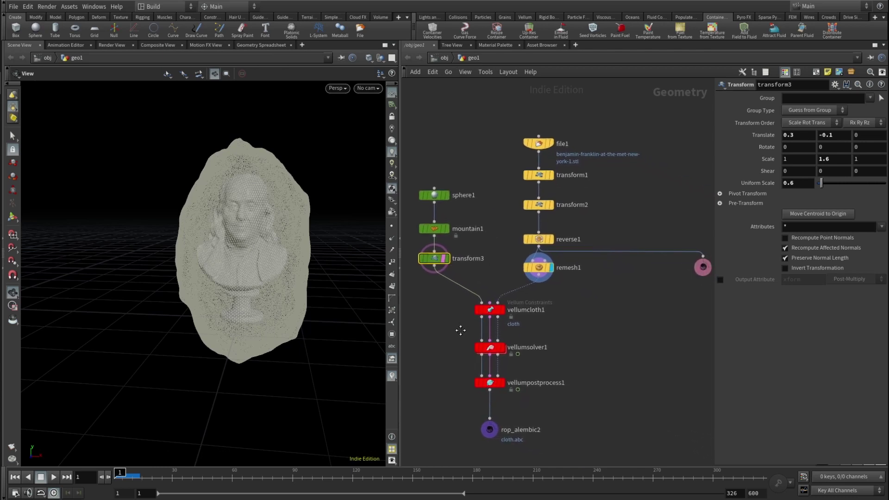
click(495, 306)
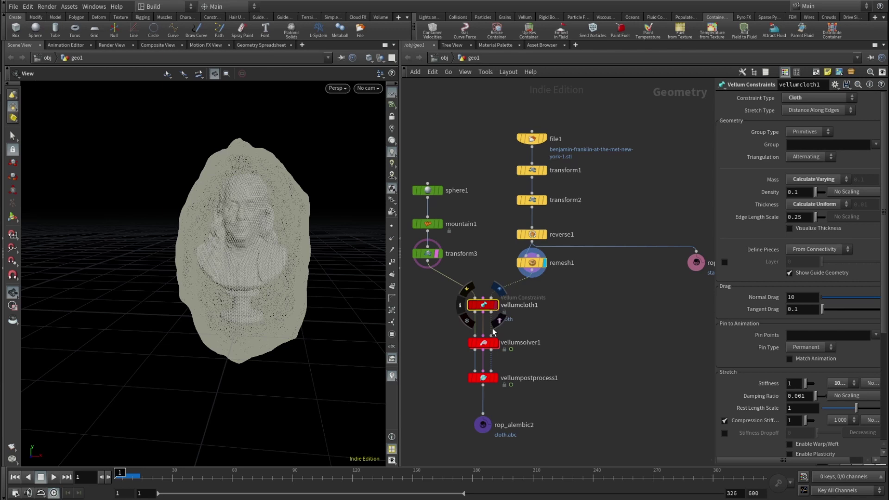
click(496, 304)
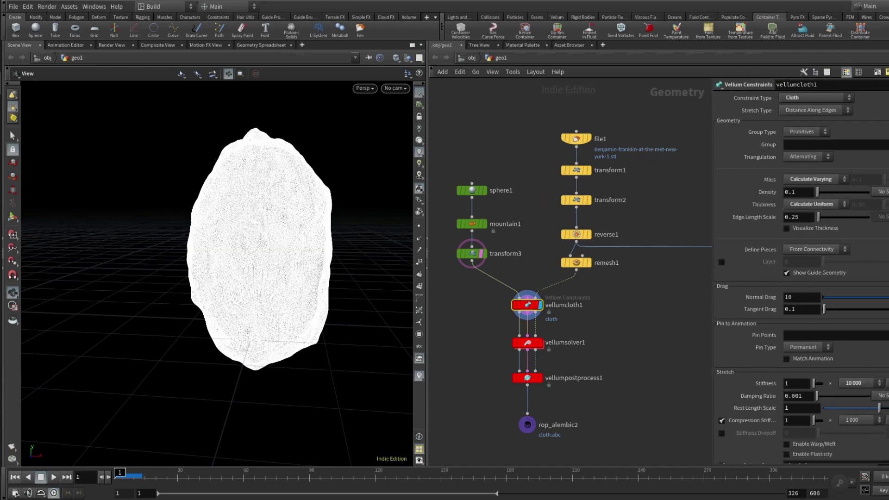
Examine the stretch and bend stiffness settings of vellumcloth1, choosing 0.0001 as the bend stiffness multiplier.
scroll(801, 278, down, 5)
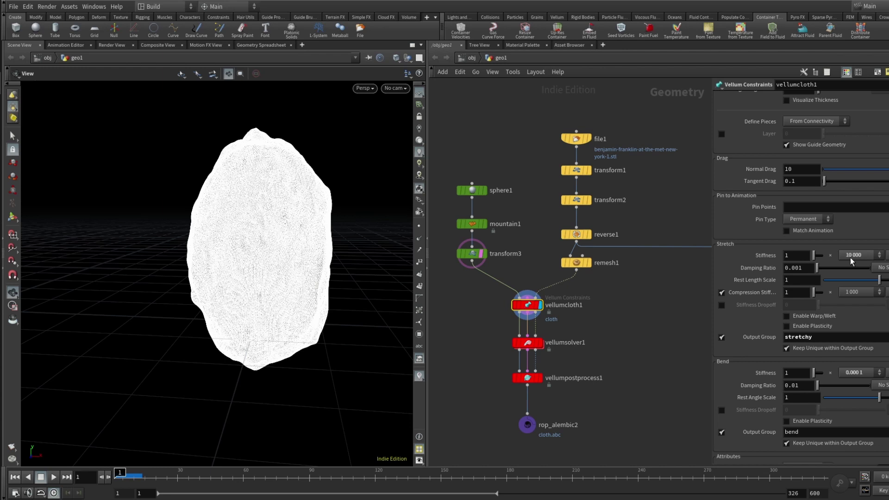
scroll(851, 273, down, 1)
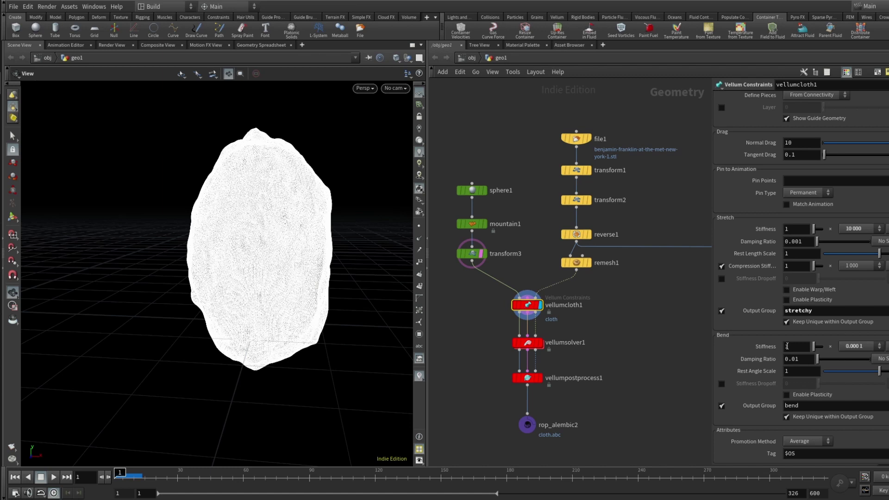
click(860, 349)
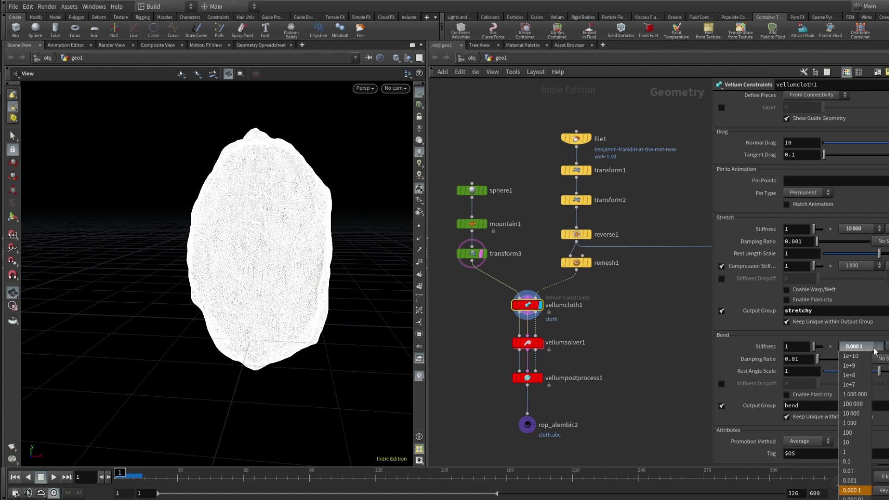
click(850, 490)
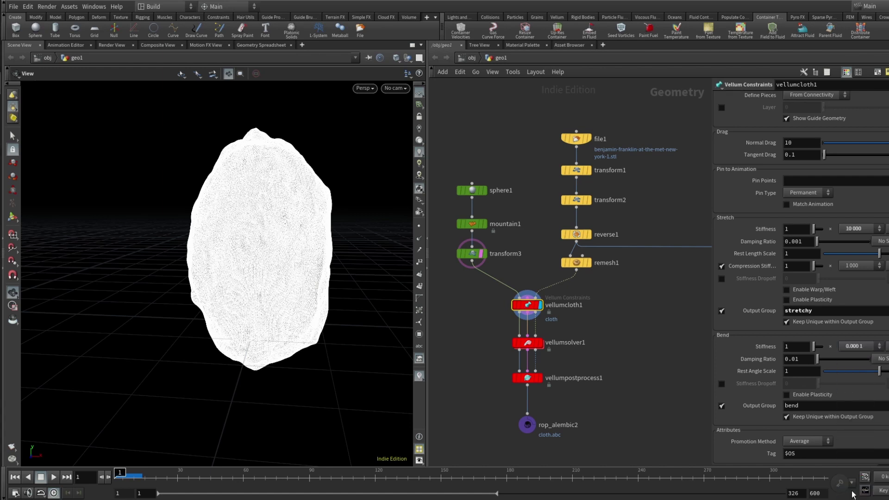
double_click(531, 314)
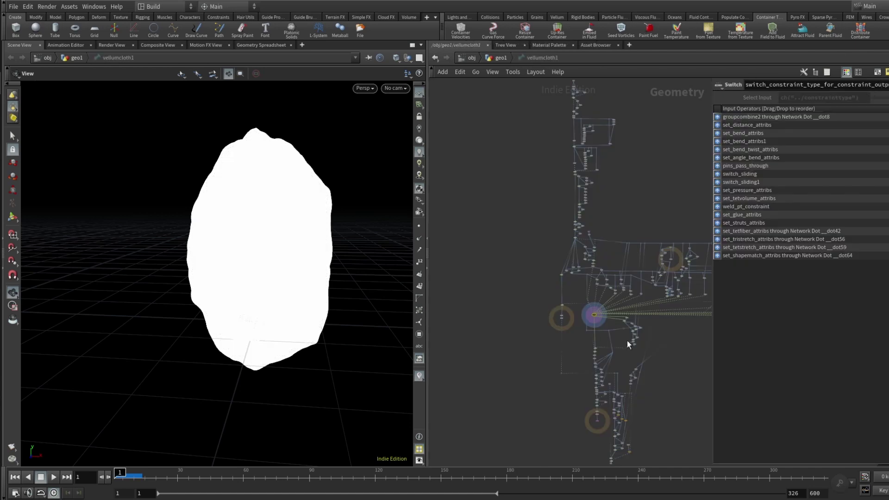
click(499, 58)
Examine the Solver and Forces settings of the vellumsolver1 node.
click(530, 348)
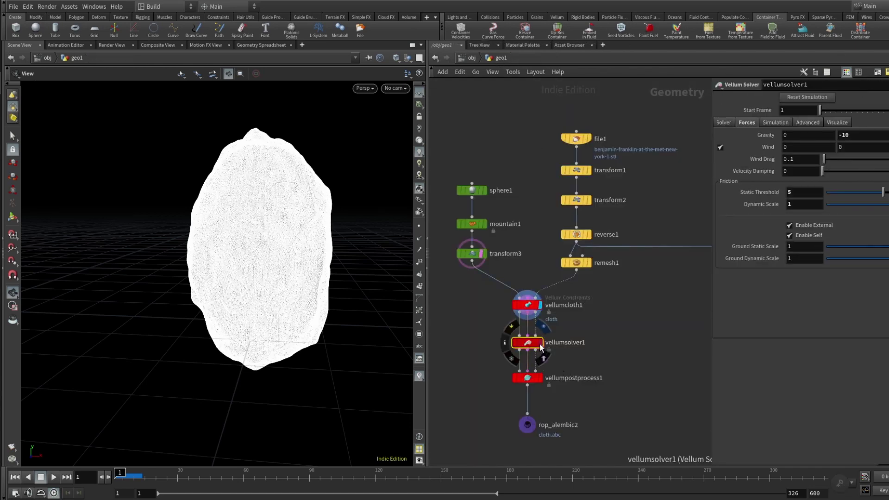
click(724, 122)
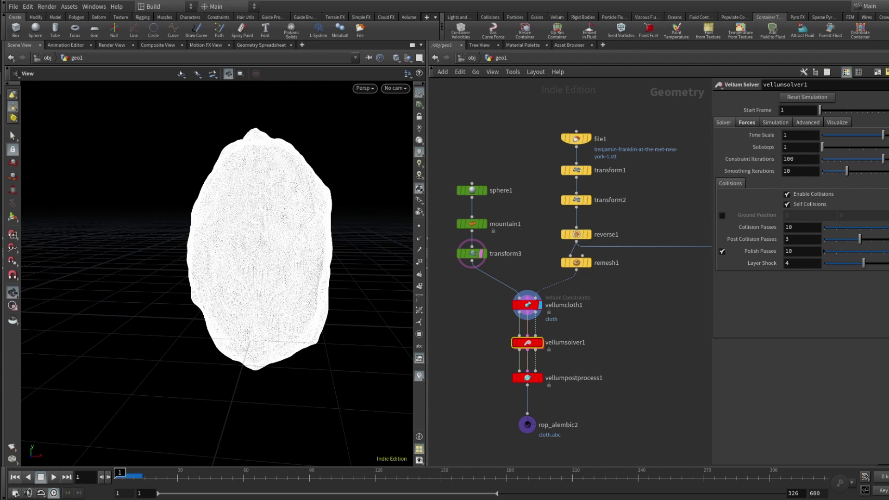
click(746, 123)
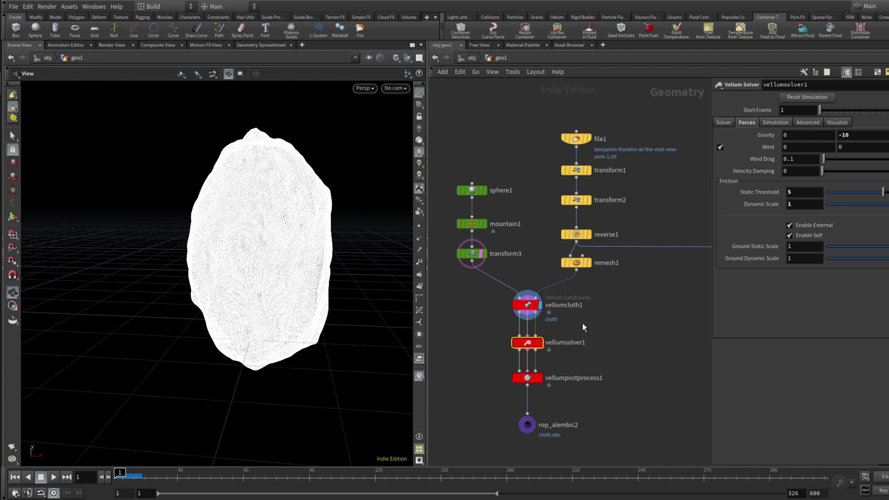
Open the forces network inside vellumsolver1, show the popaxisforce1 parameters and inspect its guide sphere around the shell.
mouse_move(528, 348)
double_click(527, 348)
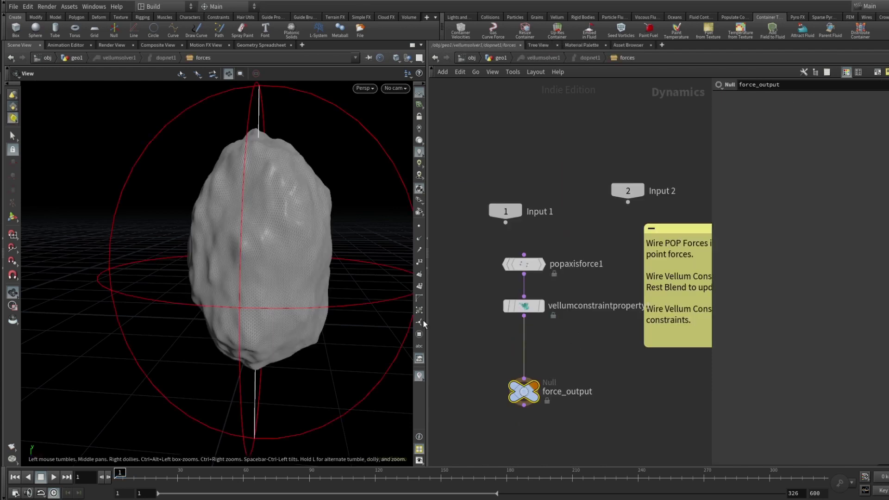
drag(284, 254, 468, 263)
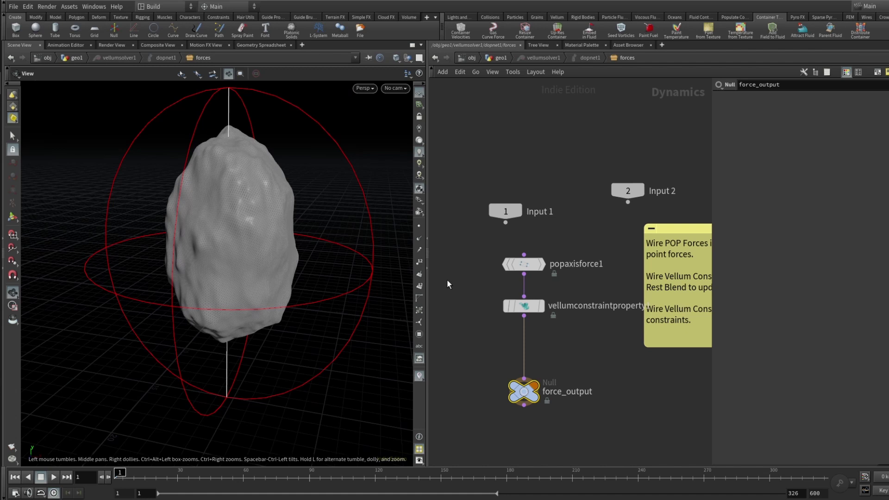
click(532, 267)
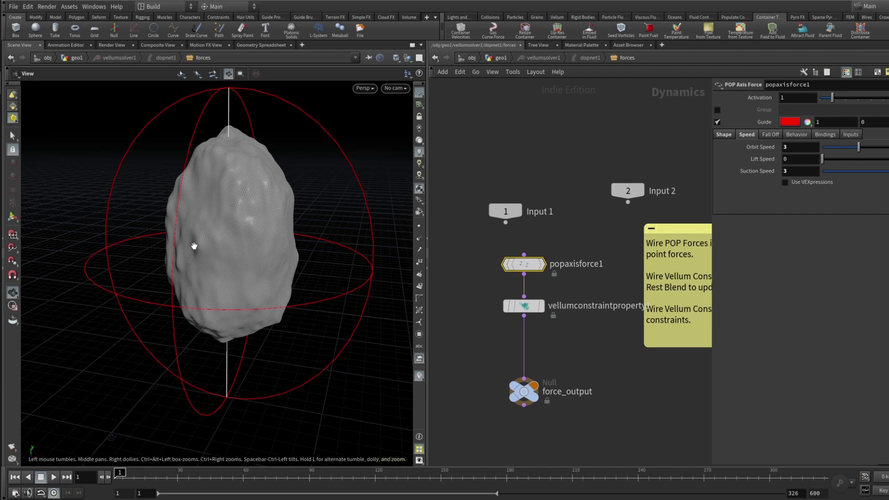
drag(293, 238, 238, 242)
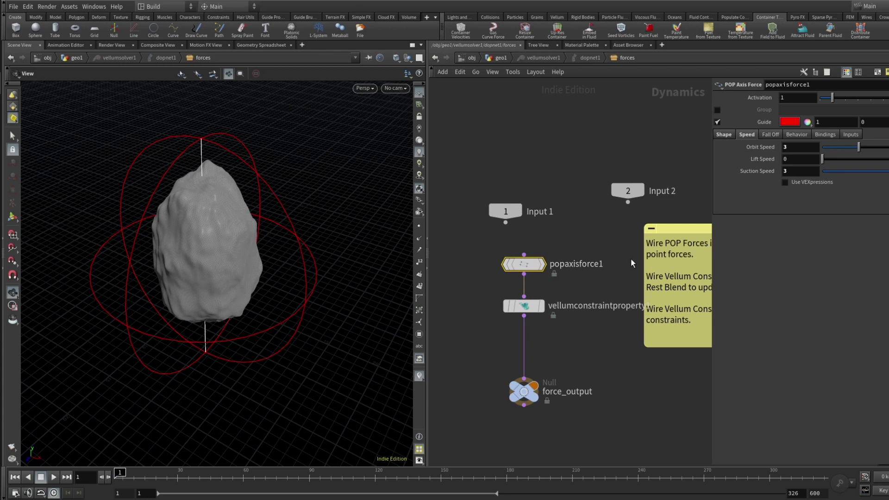
Examine popaxisforce1's Shape, Speed, Fall Off, Behavior, Bindings and Inputs settings.
click(723, 135)
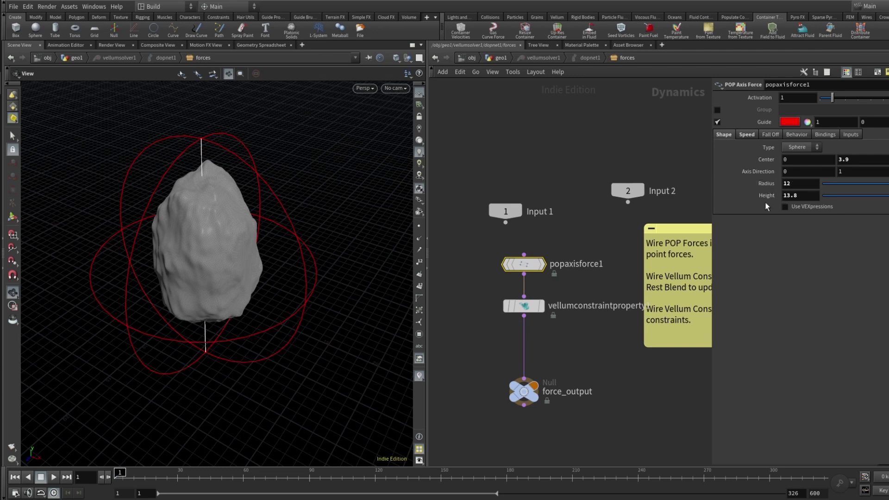
click(745, 135)
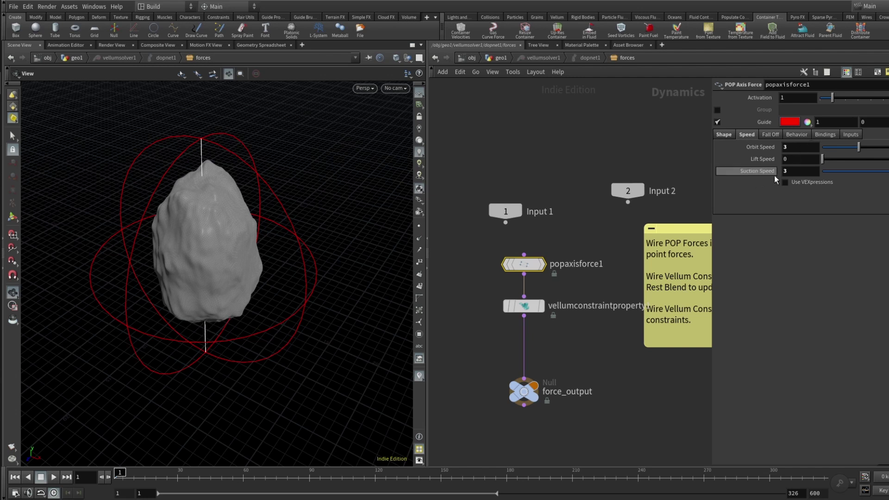
click(771, 135)
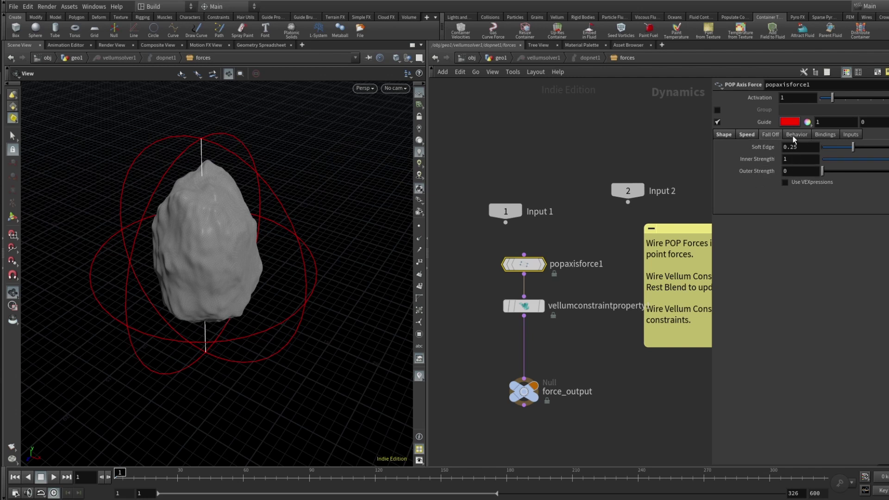
click(795, 137)
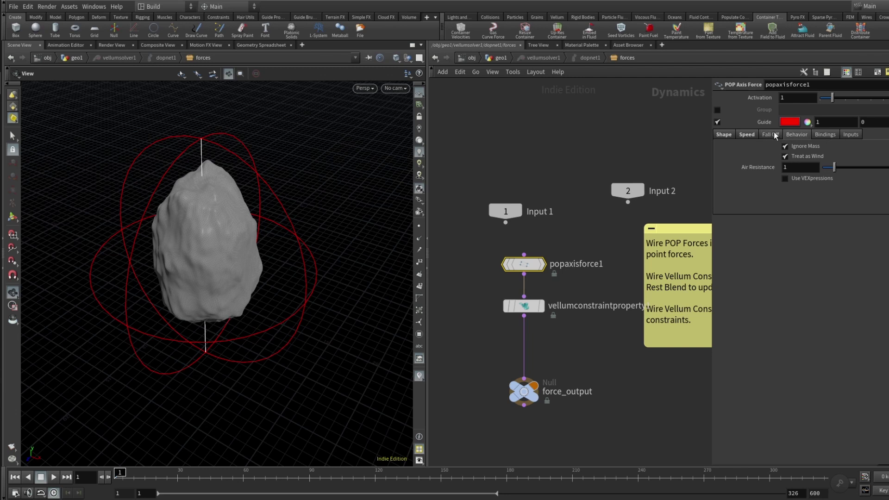
click(831, 137)
click(850, 135)
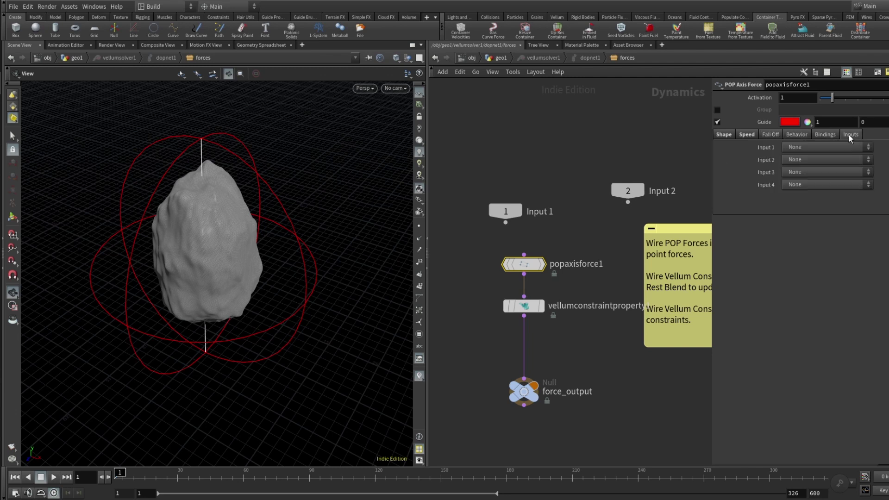
click(732, 134)
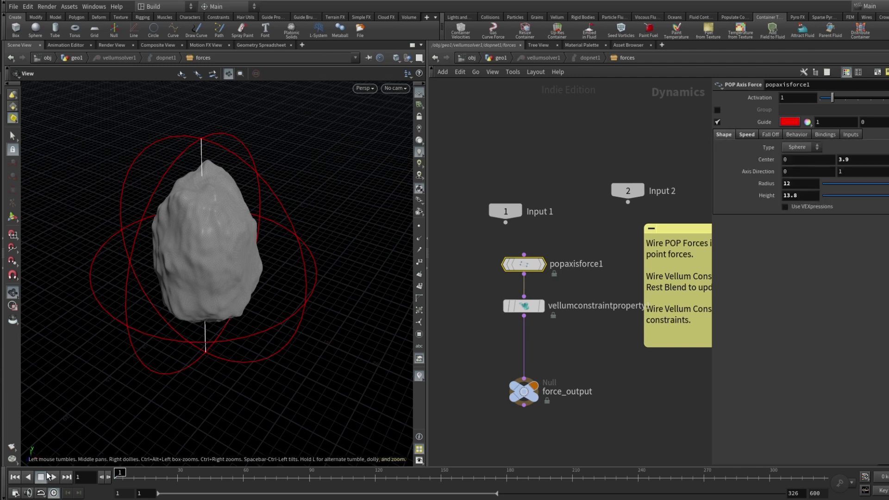
Bypass vellumconstraintproperty1, play the simulation to preview popaxisforce1 on its own, and return to frame 1.
click(50, 478)
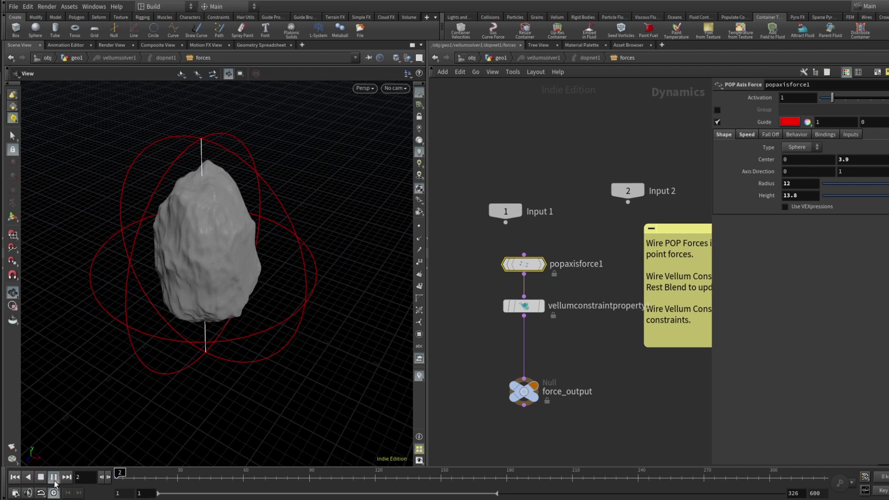
click(53, 480)
click(529, 310)
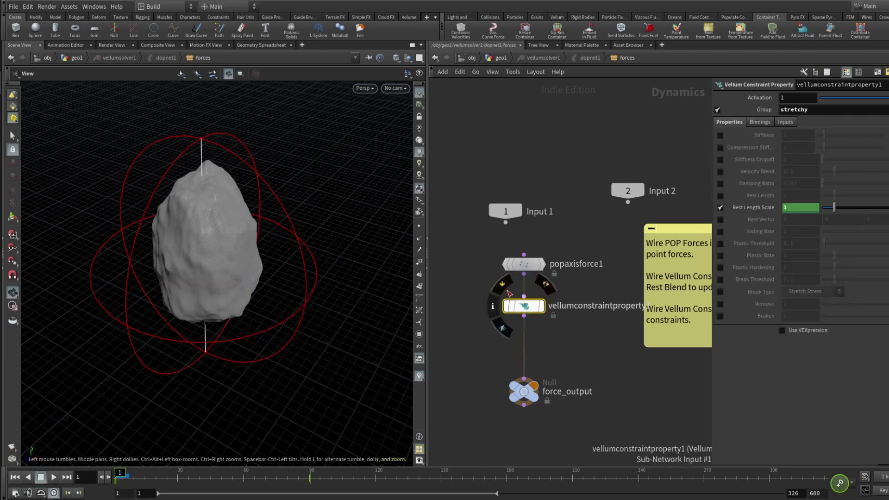
click(515, 288)
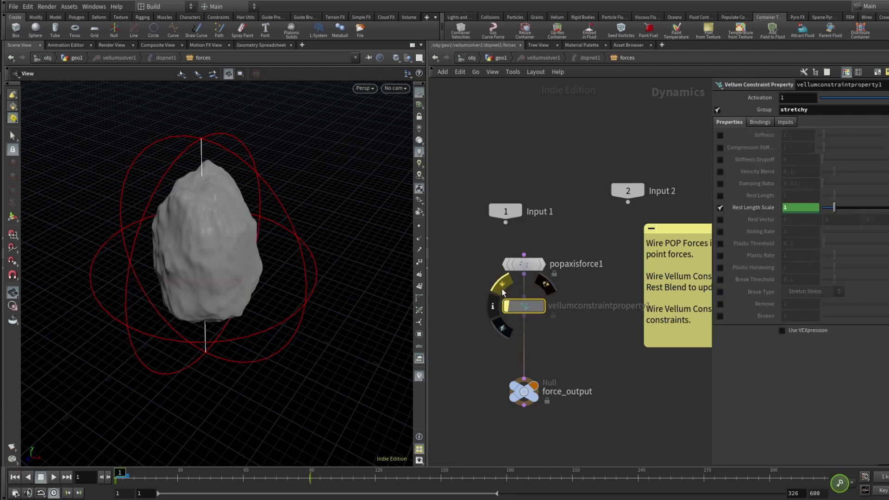
click(530, 265)
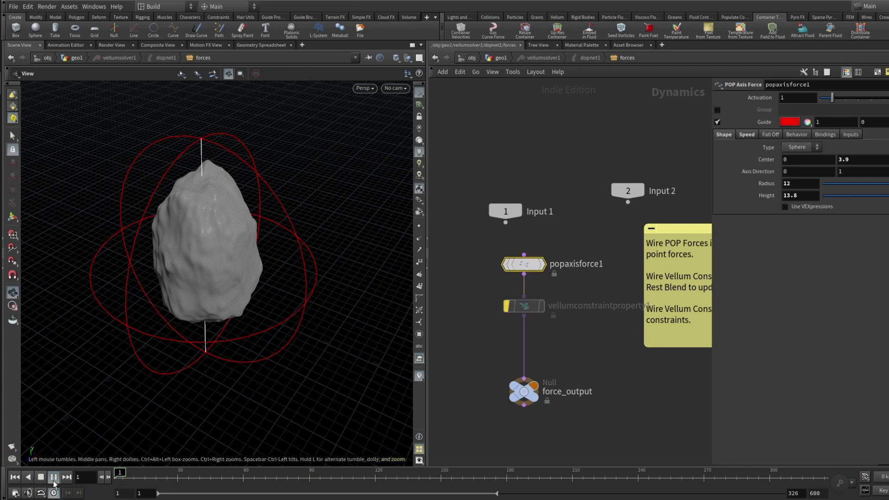
click(54, 480)
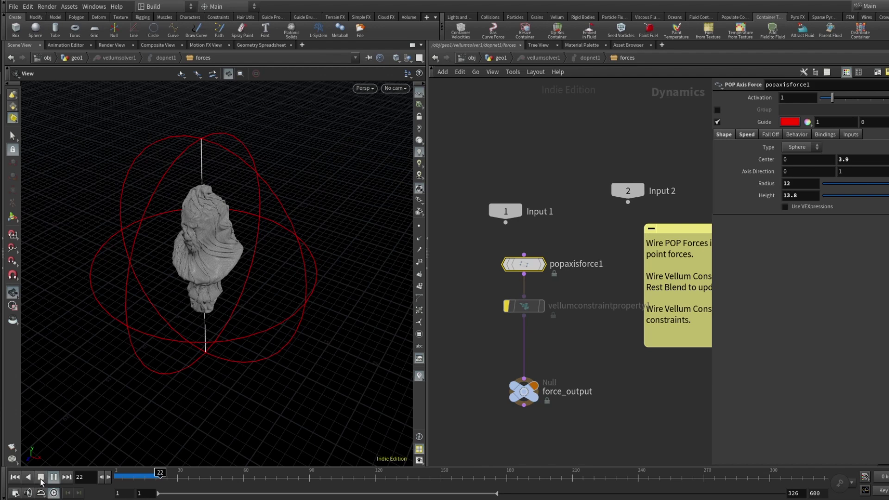
click(15, 477)
Re-enable vellumconstraintproperty1 and compare its keyframed Rest Length Scale for the stretchy group at frames 1 and 90.
click(528, 309)
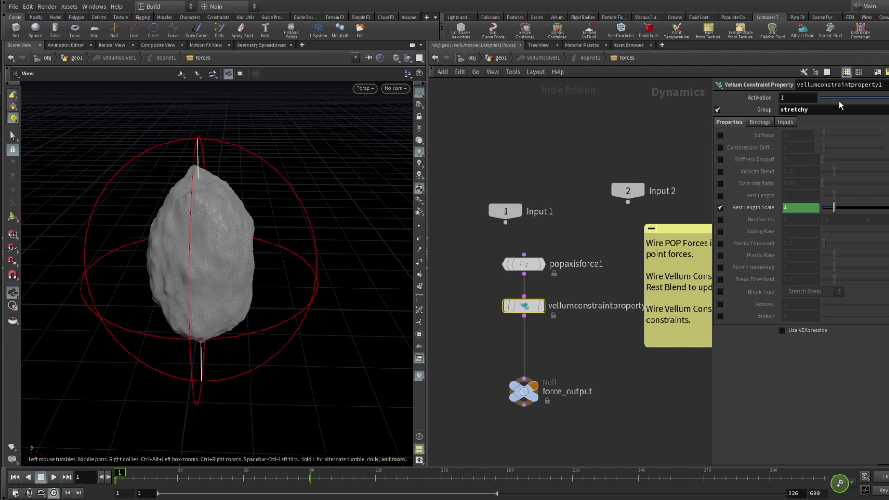
click(833, 112)
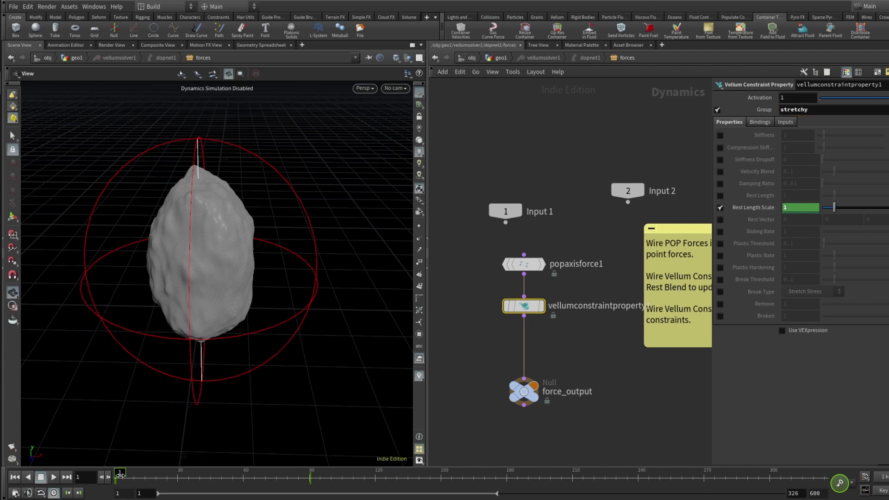
drag(121, 479, 313, 486)
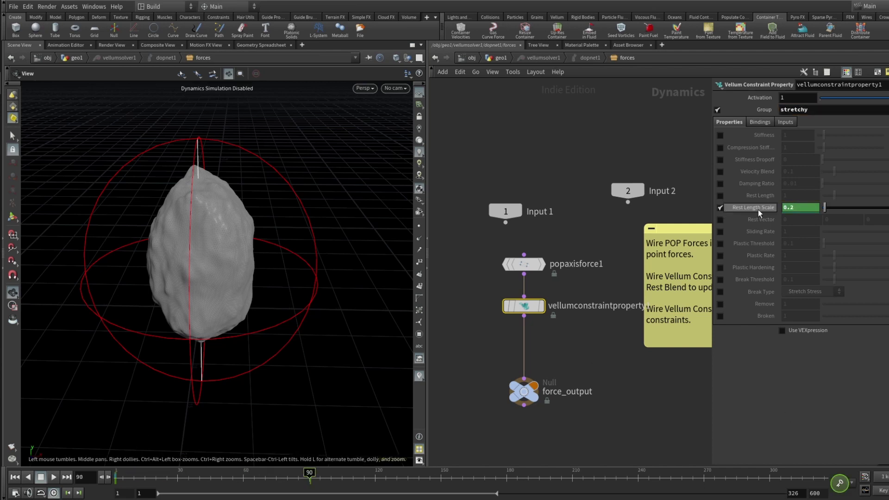
click(15, 477)
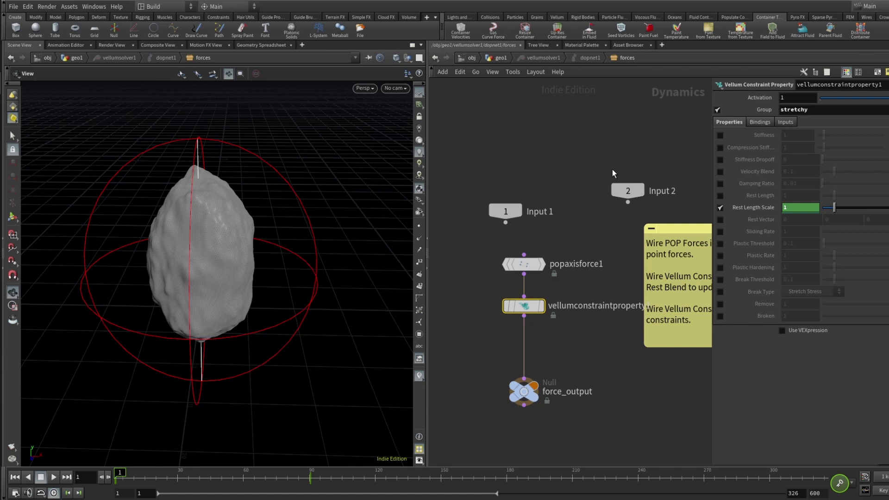
Return to the geo1 network, display vellumsolver1 and play the cloth simulation up to frame 40.
click(502, 58)
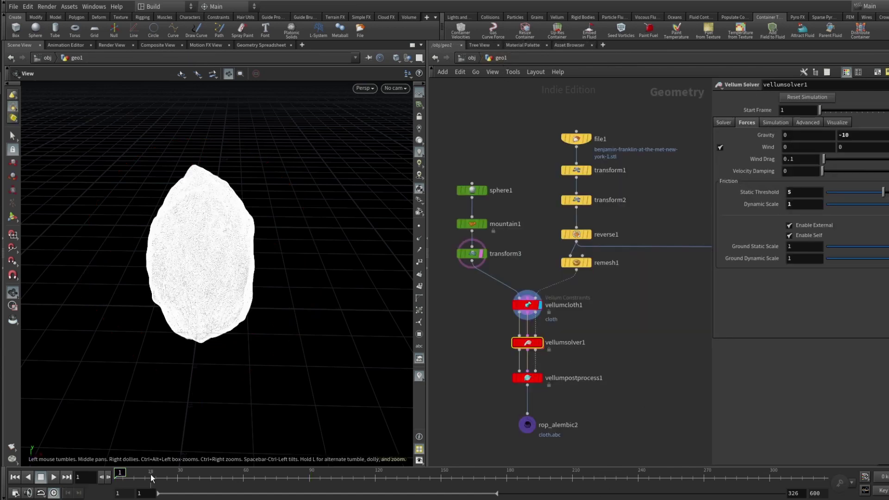
click(540, 342)
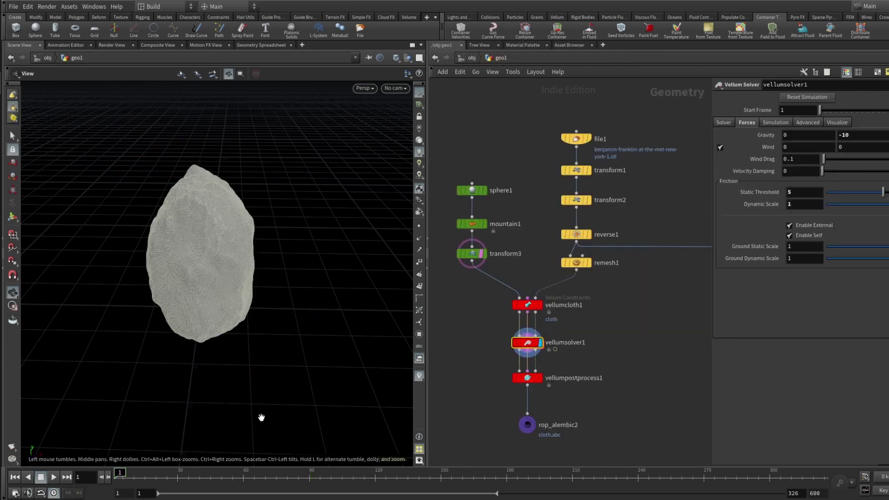
click(54, 478)
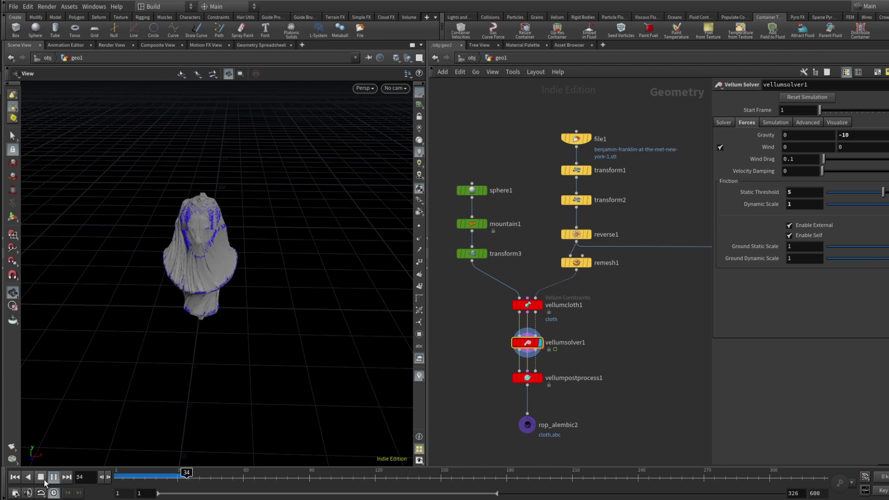
click(53, 477)
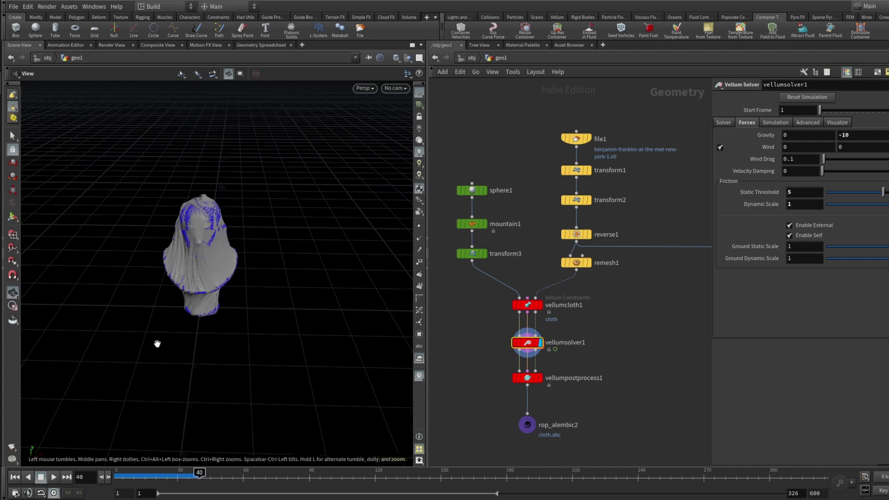
Inspect the draped cloth from several angles at frame 40, and set the timeline to frame 26 for a closer look.
drag(230, 260, 217, 139)
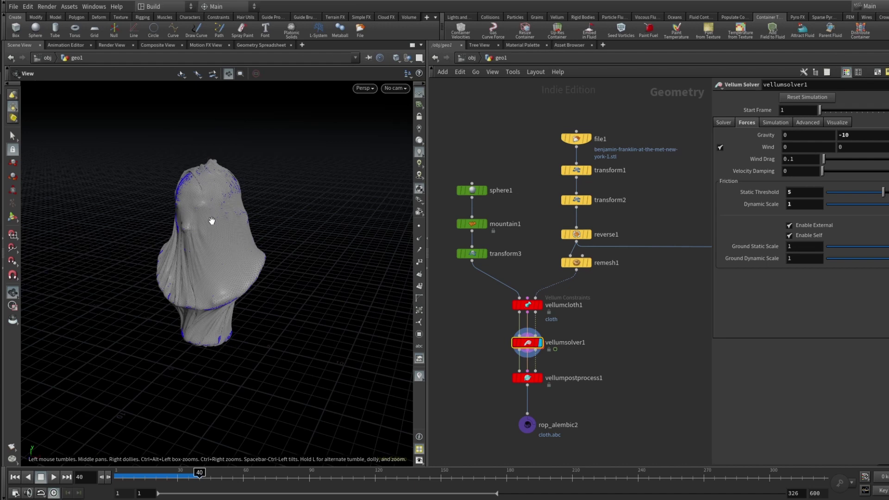
drag(214, 243, 241, 256)
click(166, 473)
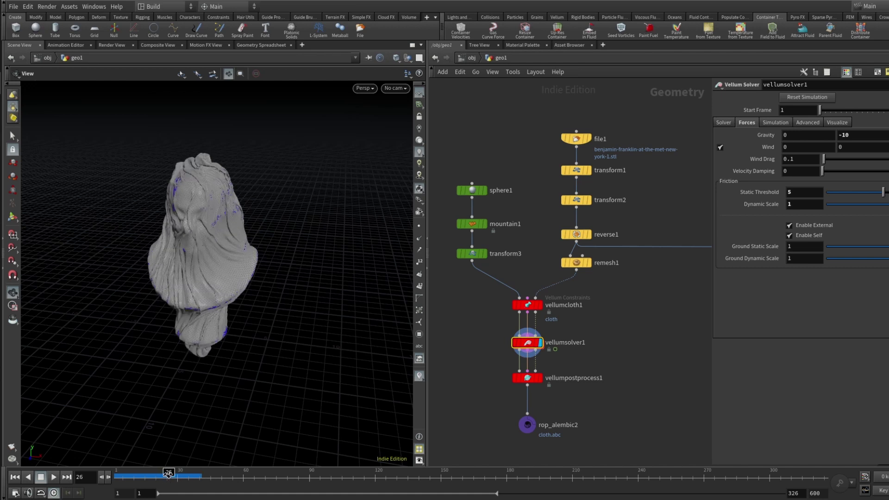
mouse_move(167, 473)
mouse_down()
mouse_move(149, 472)
mouse_move(168, 472)
mouse_up()
drag(206, 257, 222, 273)
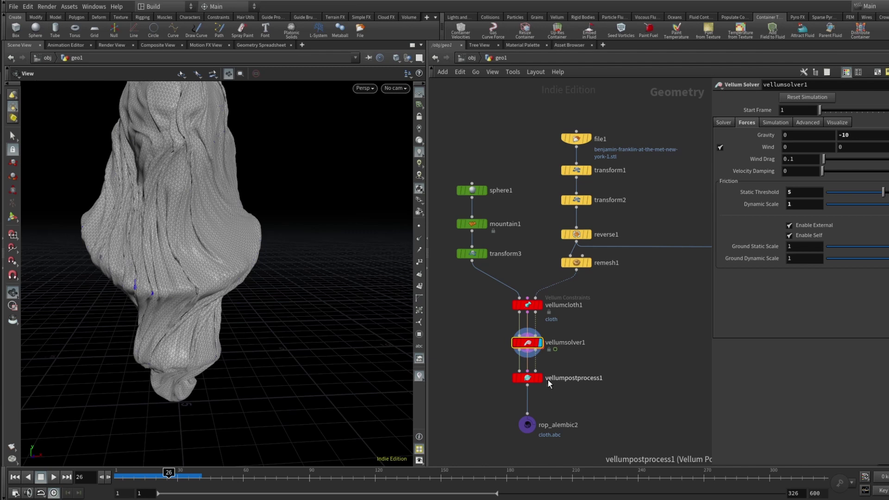
Display vellumpostprocess1 and examine its spatial blur and subdivision settings on the smoothed cloth.
click(535, 379)
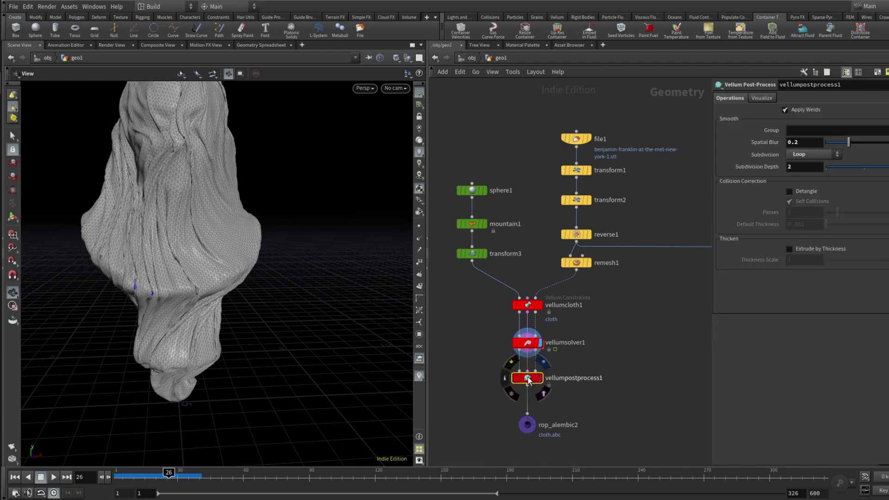
click(540, 378)
drag(194, 250, 250, 239)
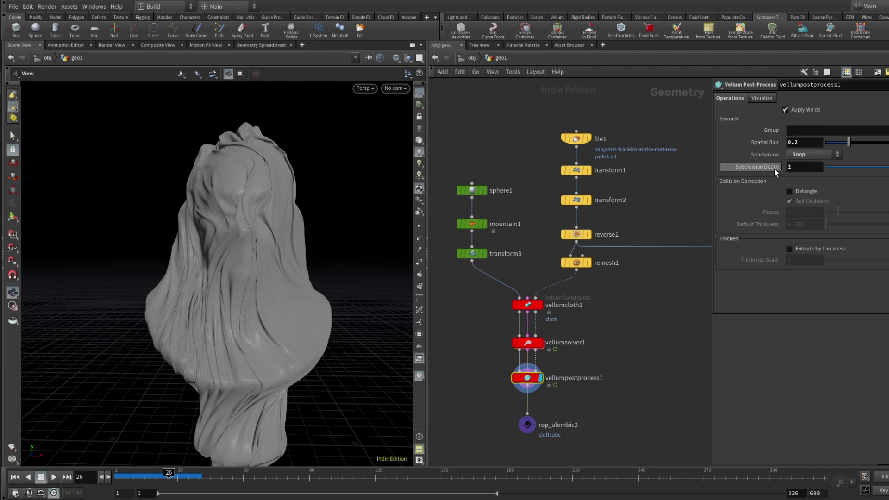
middle_drag(595, 332, 598, 248)
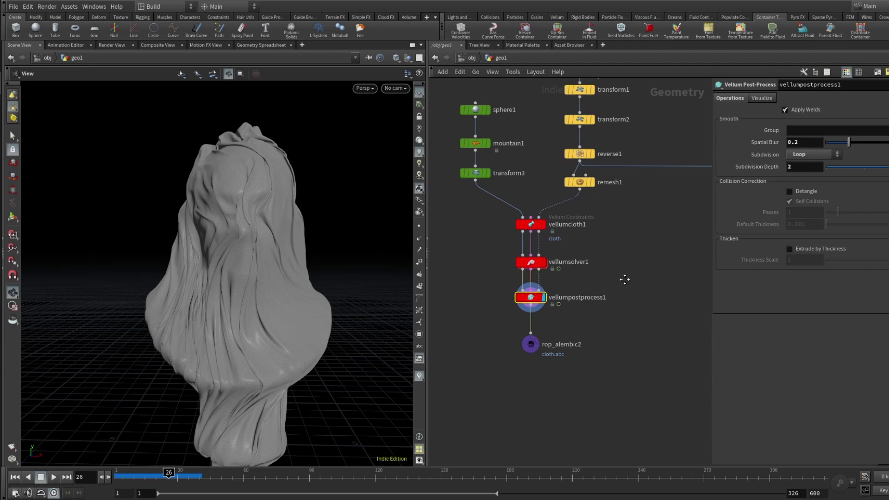
drag(297, 250, 134, 259)
Examine the Alembic output settings and file path of rop_alembic2.
click(531, 341)
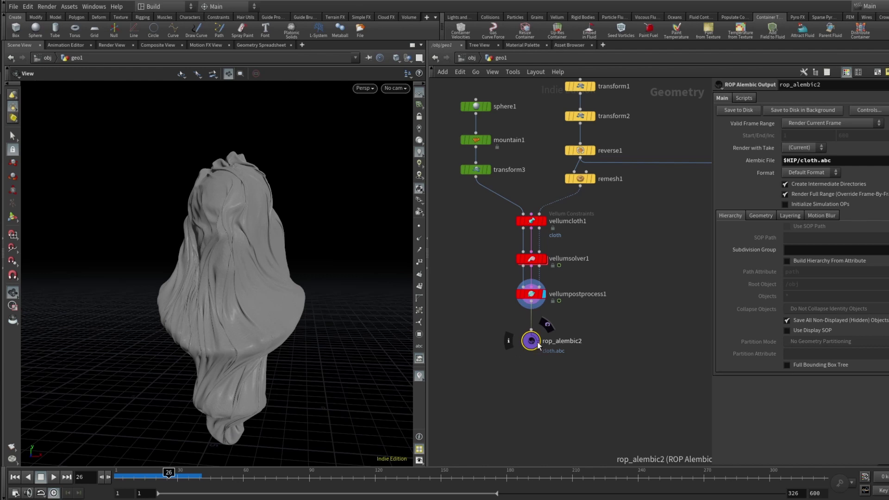
click(846, 162)
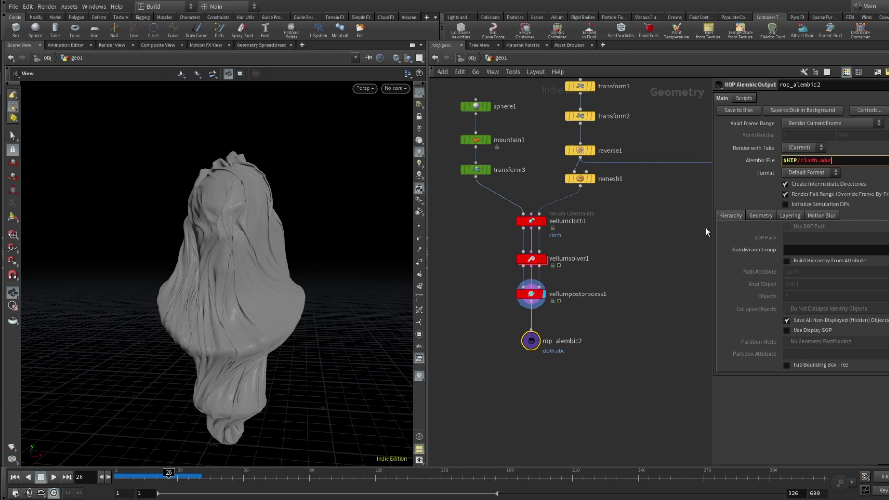
click(621, 268)
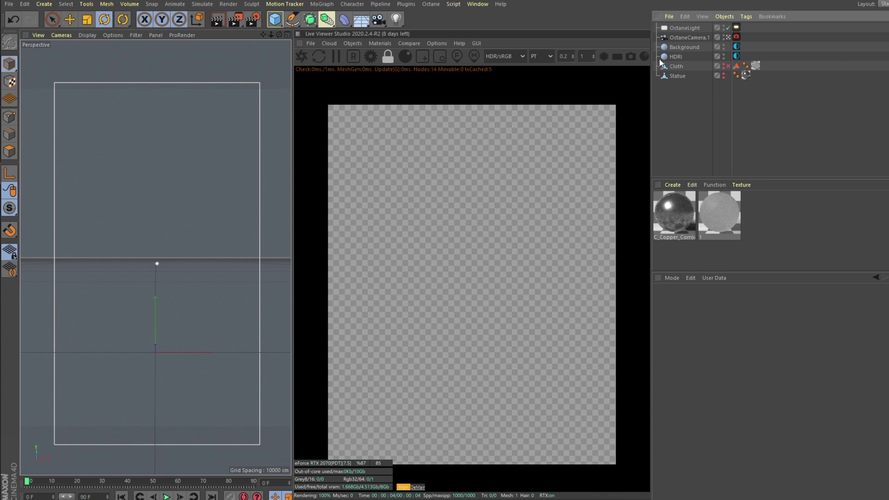
Switch to the Cinema 4D scene, show the C_Copper_Corroded_Stained material's settings and make the Statue object visible.
click(726, 66)
click(668, 213)
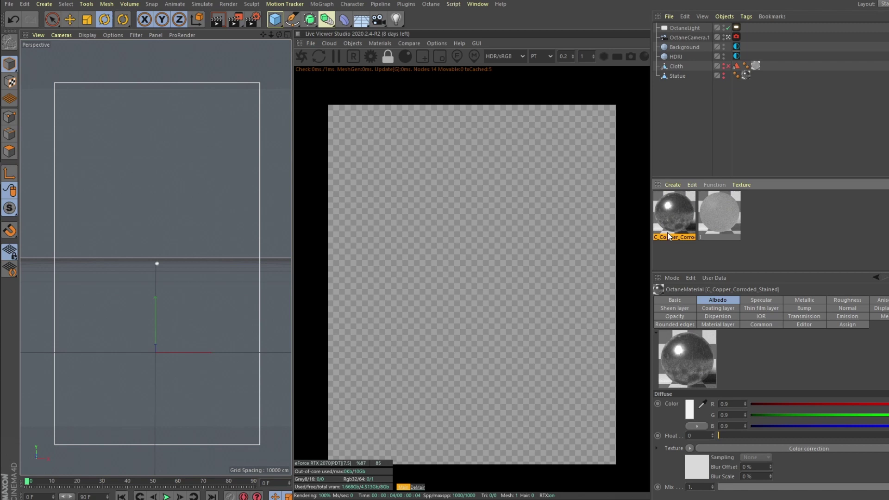
click(723, 77)
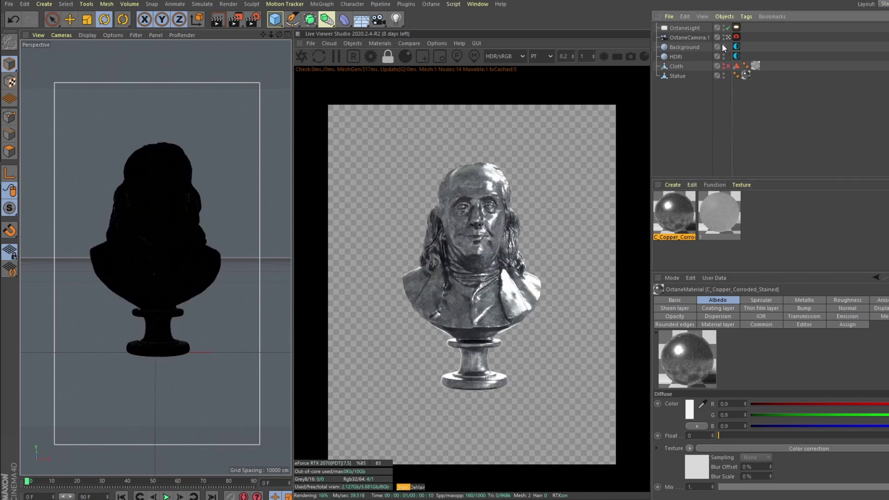
Examine the HDRI sky object and its environment tag's texture, power and rotation settings.
click(676, 57)
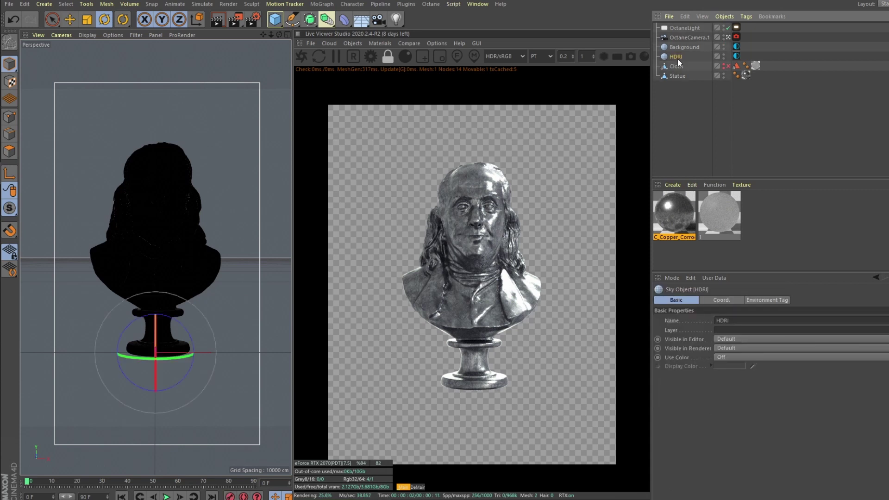
click(758, 164)
click(736, 56)
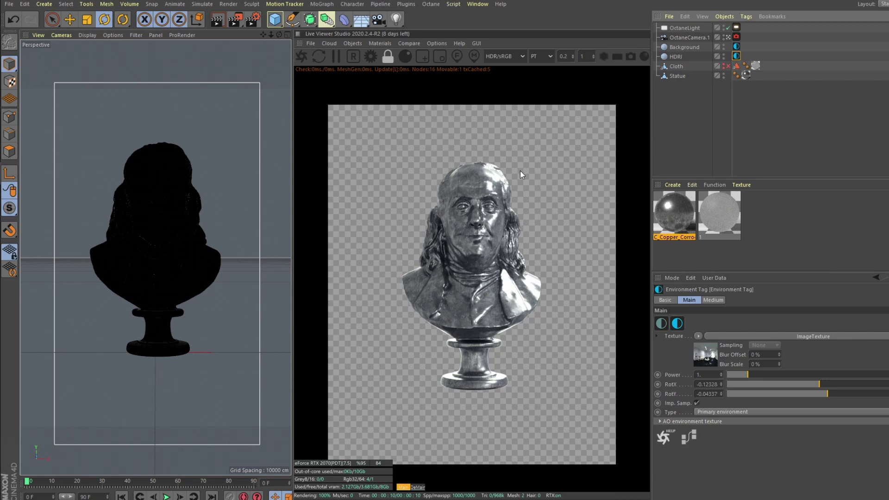
Make the Cloth object visible and show its Alembic object properties.
click(727, 67)
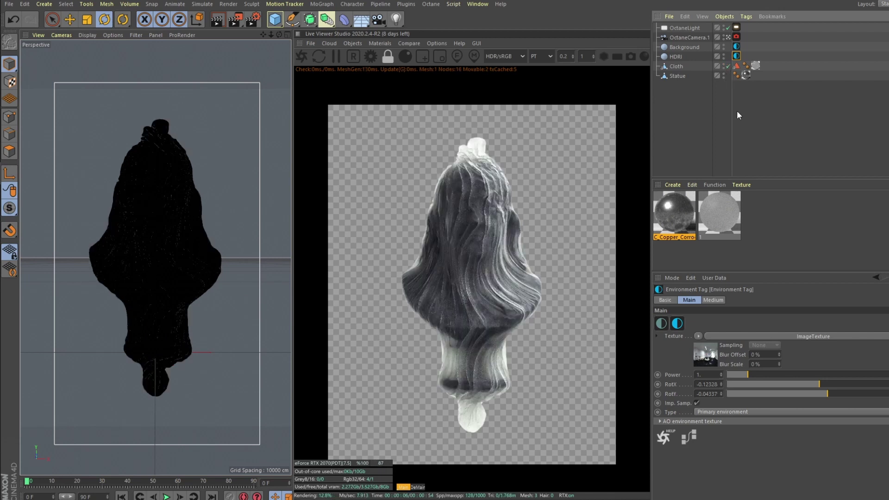
click(672, 68)
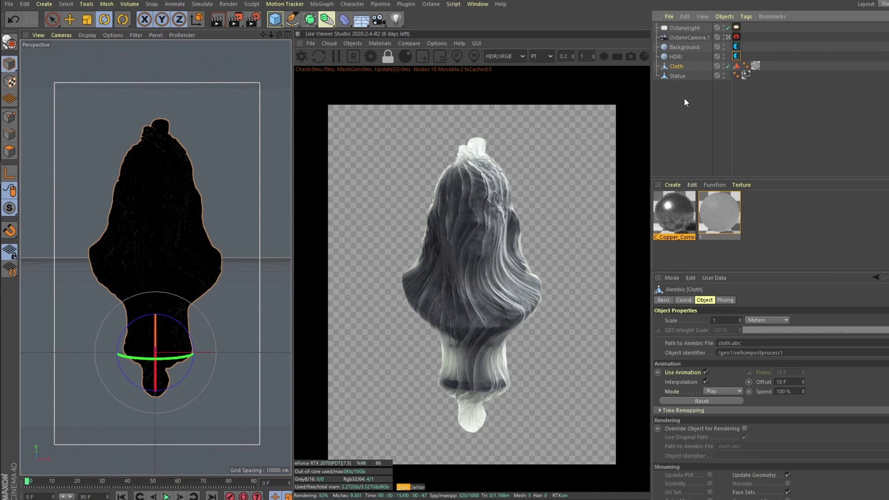
click(345, 22)
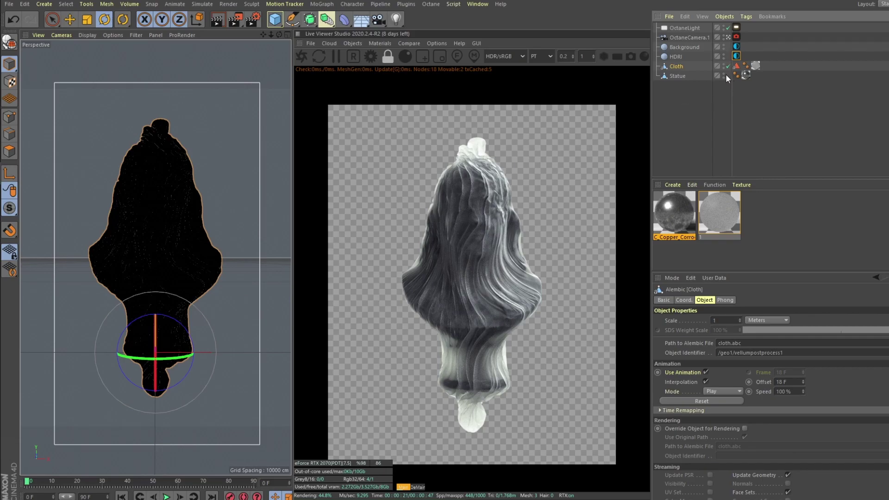
Leave the OctaneCamera view to see the cloth from another angle and show the Cloth object's Phong tag settings.
click(728, 37)
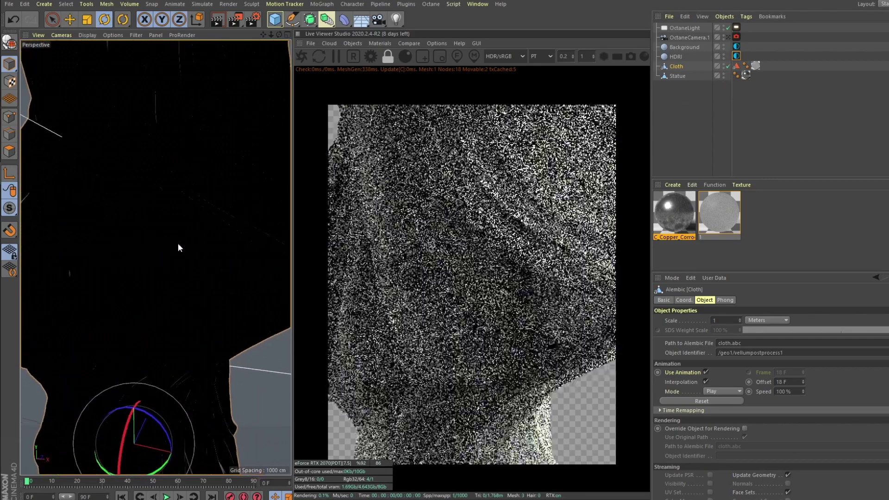
alt+drag(178, 243, 185, 193)
click(745, 66)
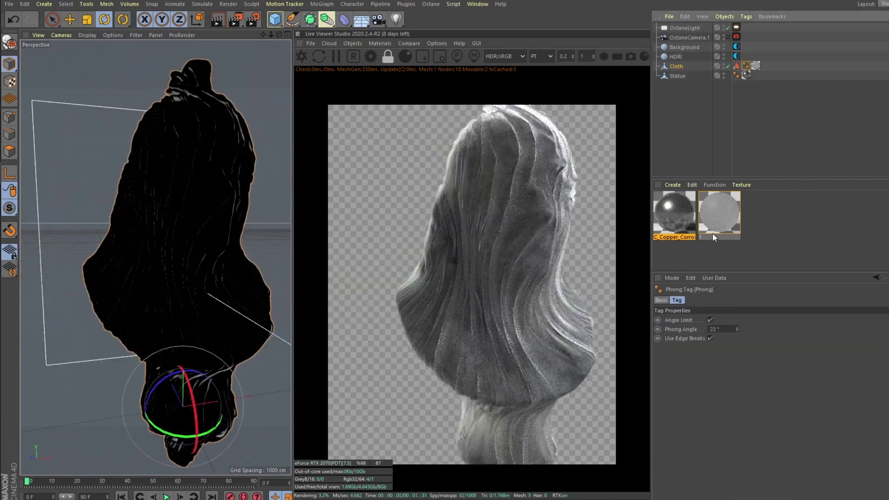
Open the cloth material 1 for editing and examine its roughness, reflection, anisotropy, film layer and bump noise settings.
click(724, 221)
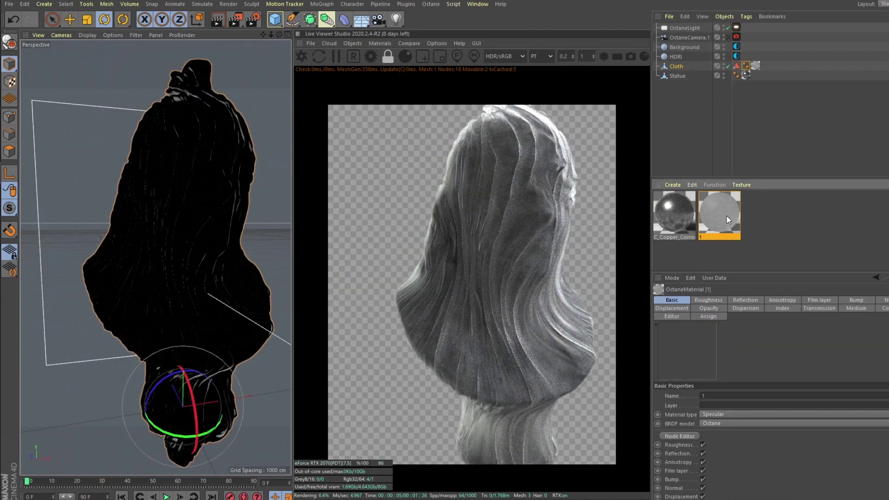
double_click(726, 215)
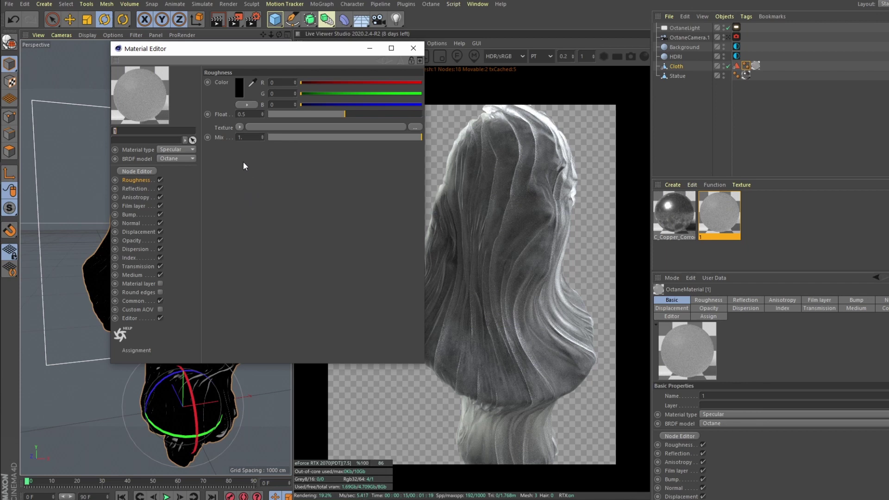
click(249, 114)
click(135, 189)
click(136, 198)
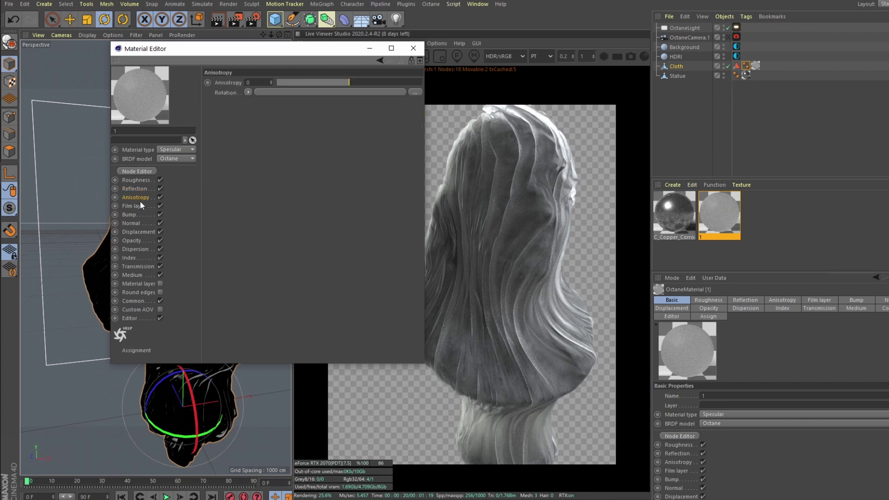
click(140, 204)
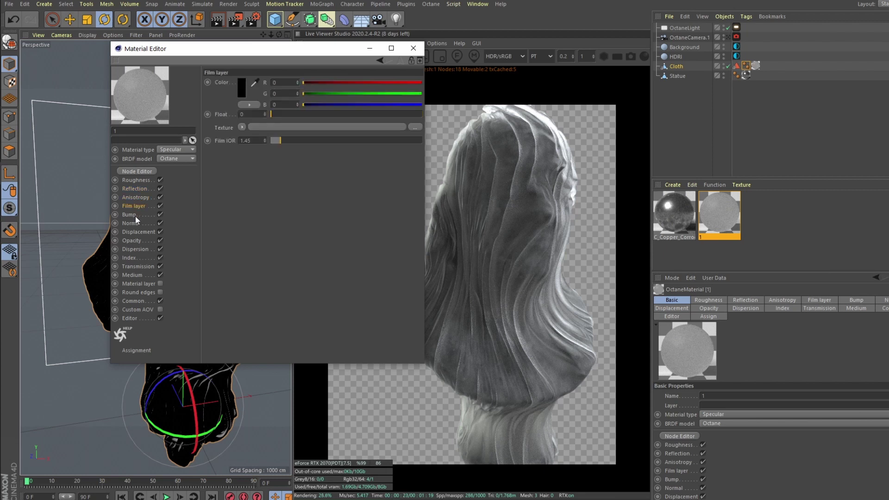
click(135, 216)
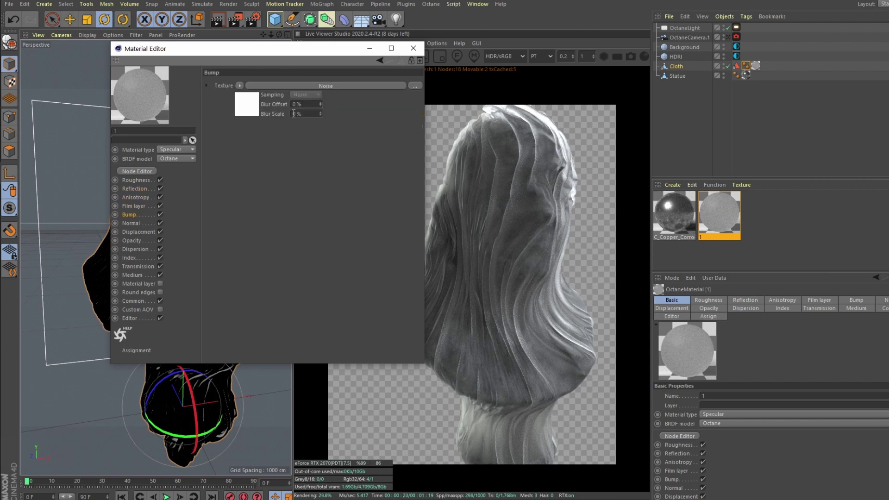
click(245, 111)
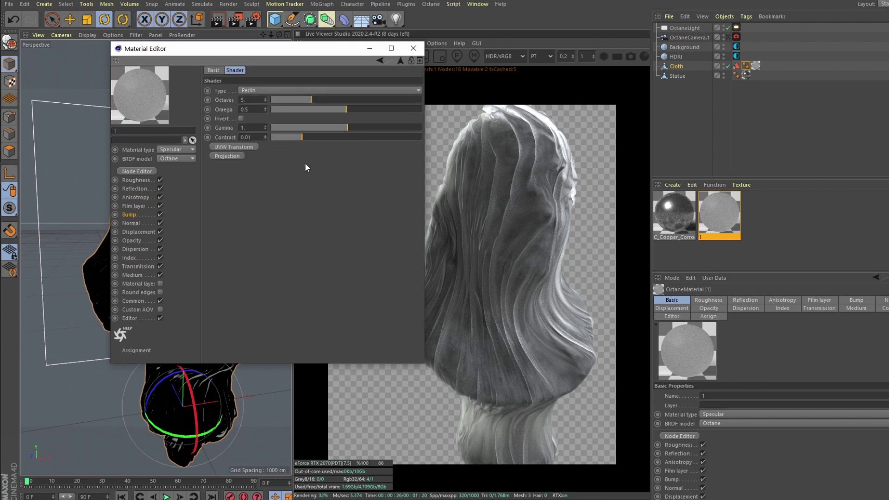
Examine the cloth material's normal, displacement, opacity, dispersion, index and transmission channels.
click(130, 224)
click(135, 231)
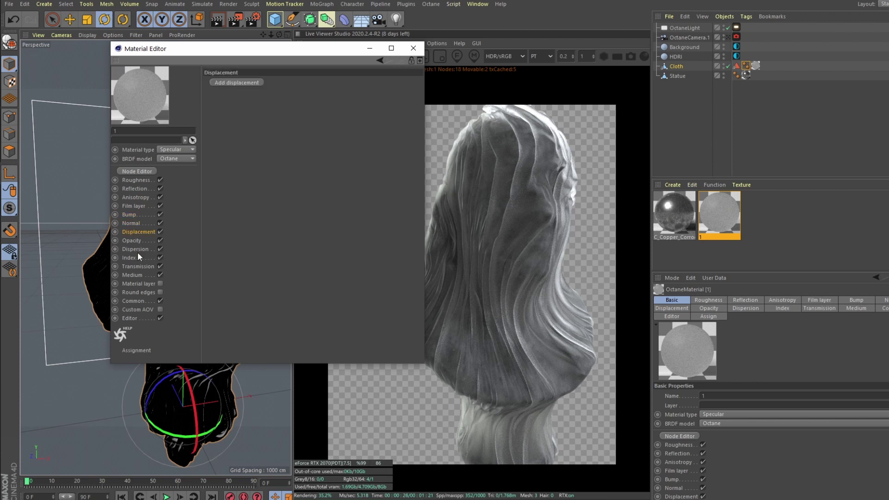
click(138, 241)
click(138, 249)
click(135, 258)
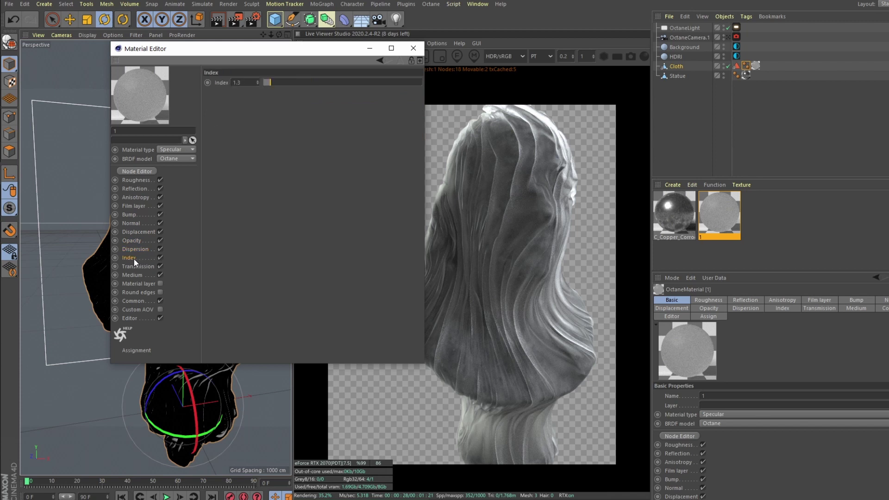
click(137, 266)
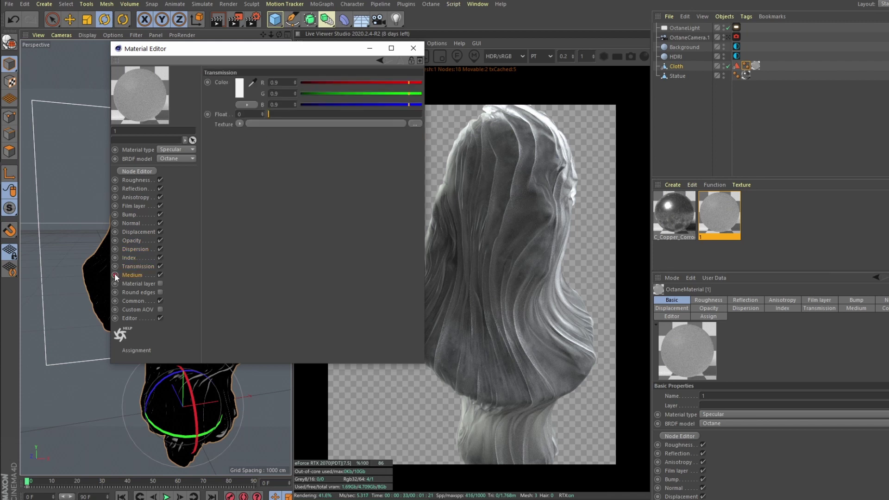
Show the cloth material's RandomWalkMedium settings with the radius and albedo sections expanded.
click(131, 276)
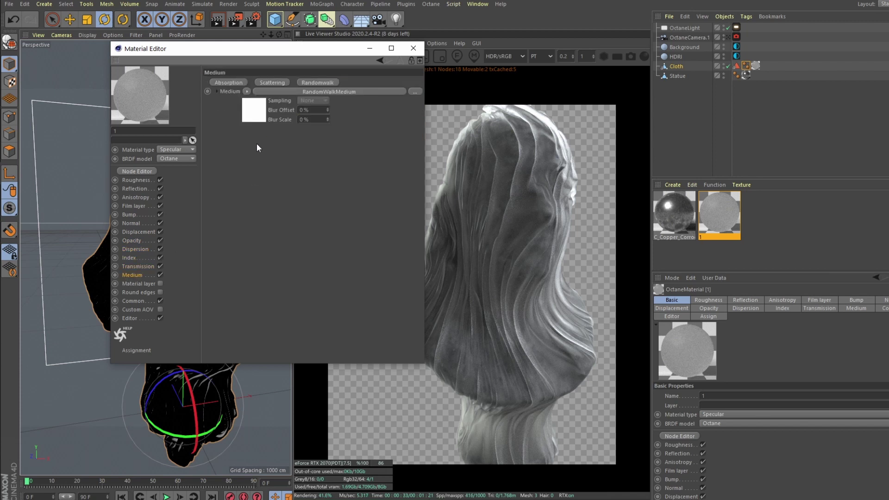
click(264, 120)
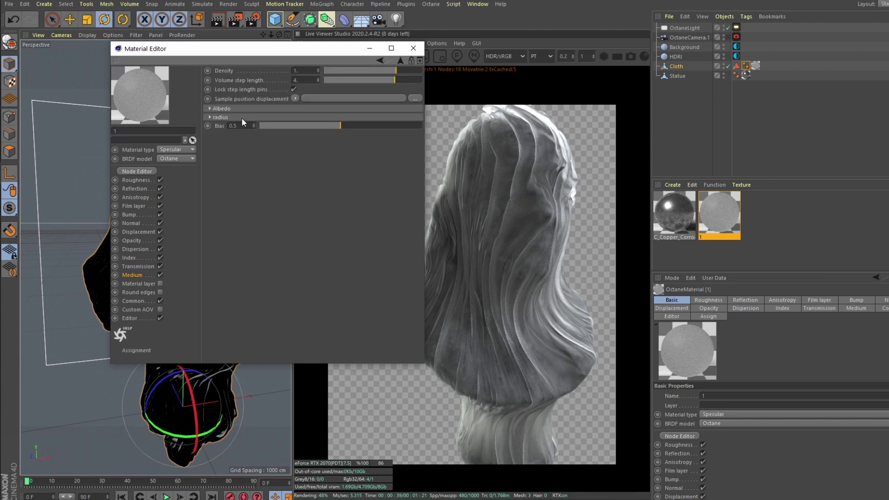
click(221, 117)
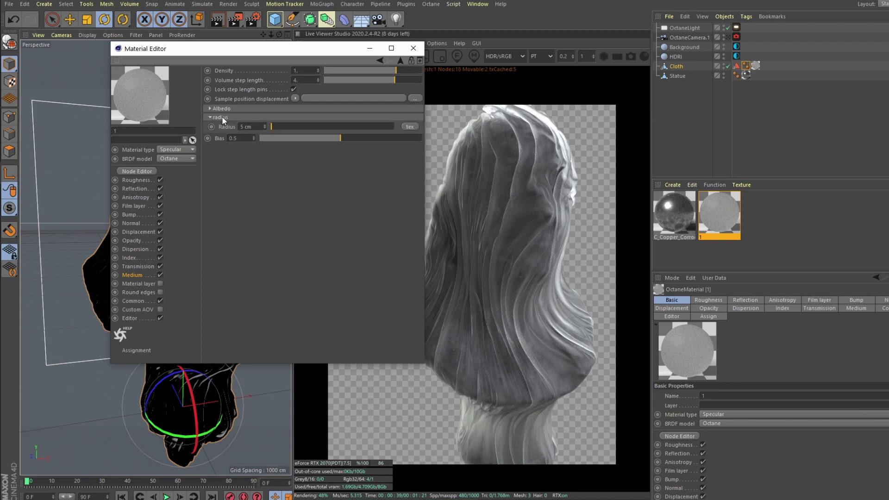
click(222, 108)
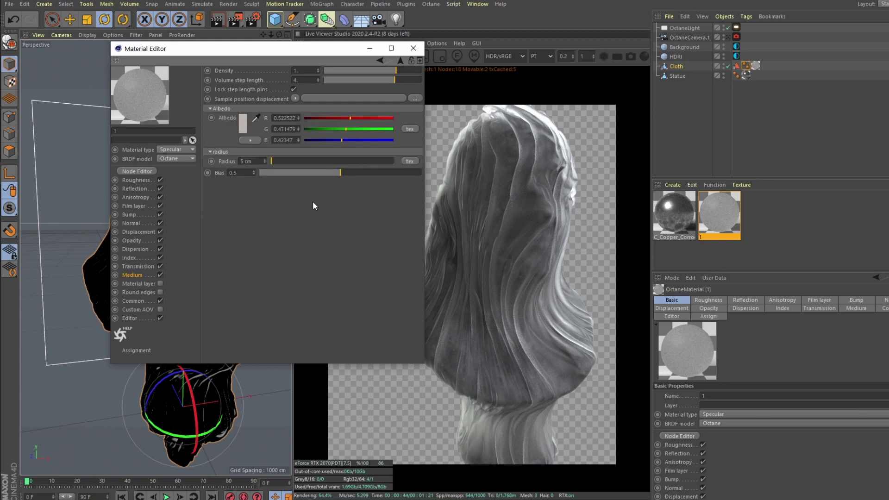
Return to the random walk medium, check its albedo colour in the Color Picker, and close the Material Editor.
click(135, 276)
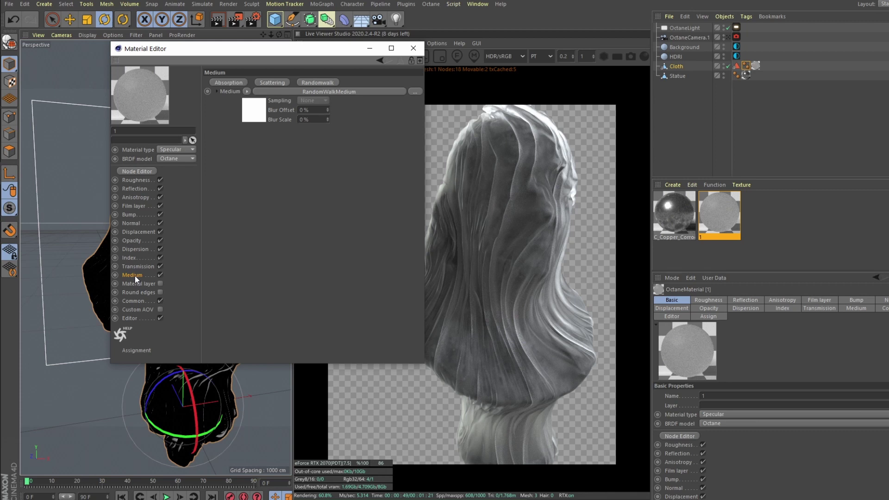
click(260, 116)
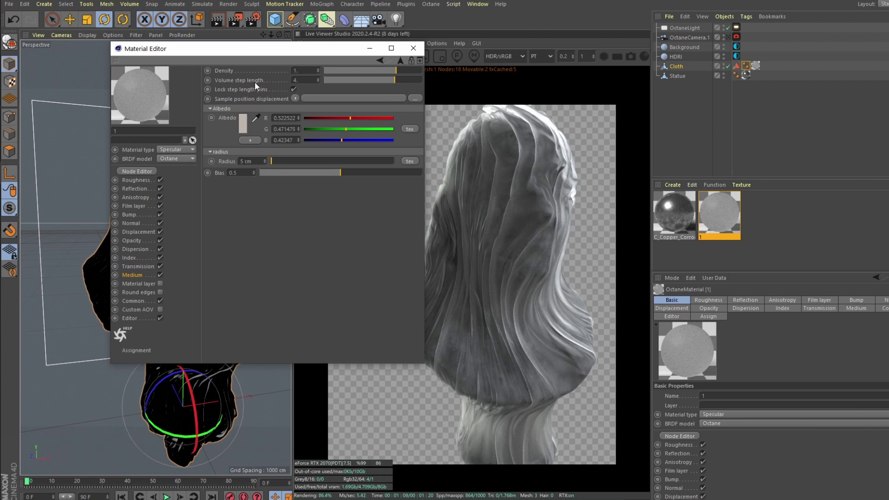
click(243, 124)
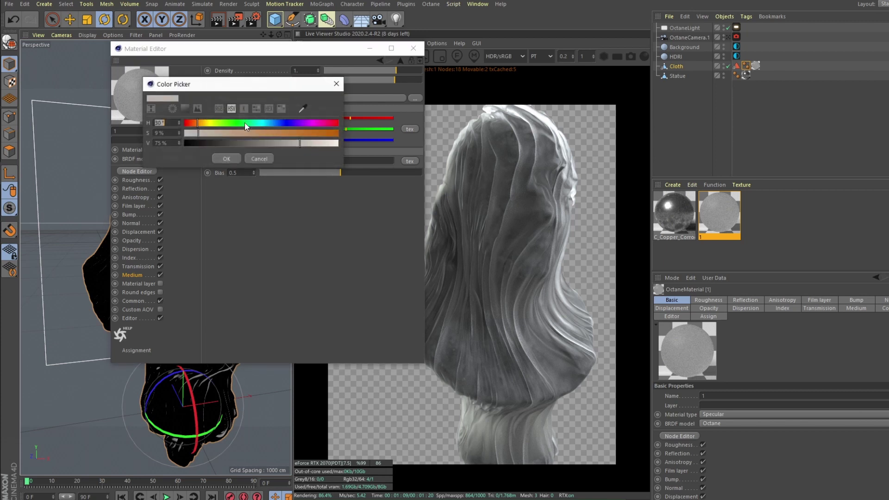
click(336, 85)
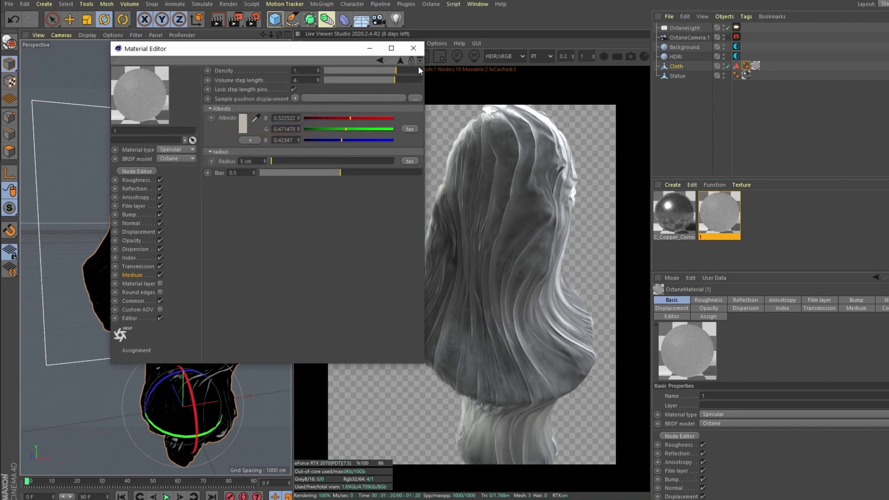
key(alt+F4)
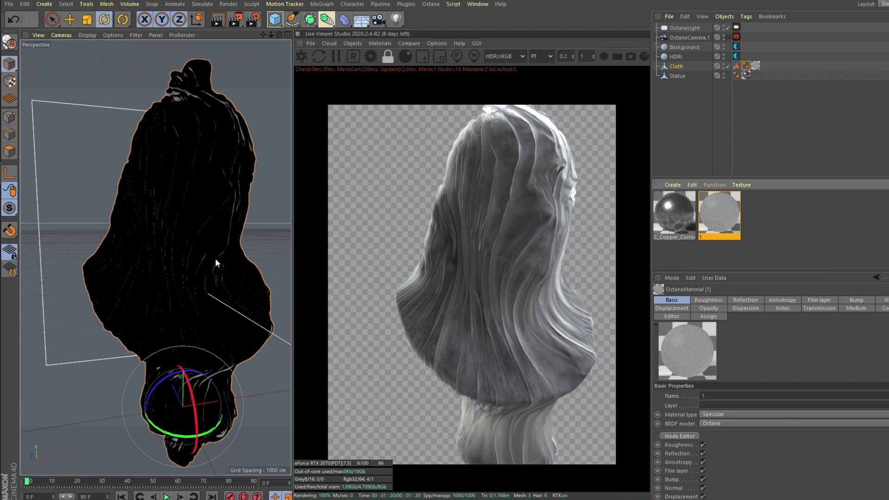
Inspect the rendered cloth from another angle and switch back to the OctaneCamera view.
alt+drag(216, 258, 120, 248)
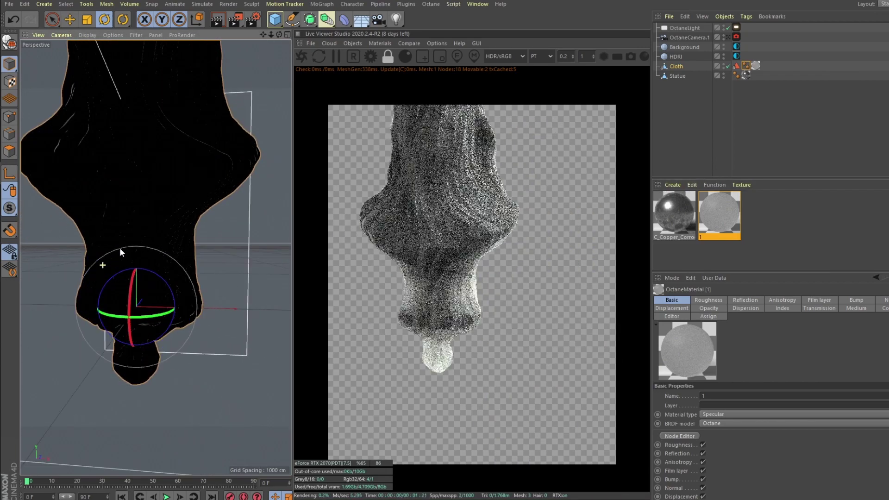
alt+right_drag(119, 248, 67, 241)
click(736, 37)
Examine the Octane camera tag's Camera Imager settings, including the expanded Custom LUT section.
click(736, 38)
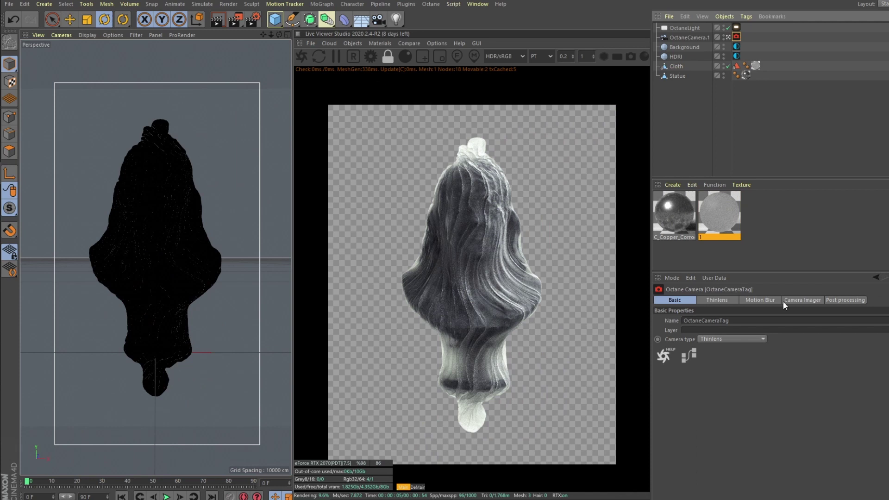
click(802, 303)
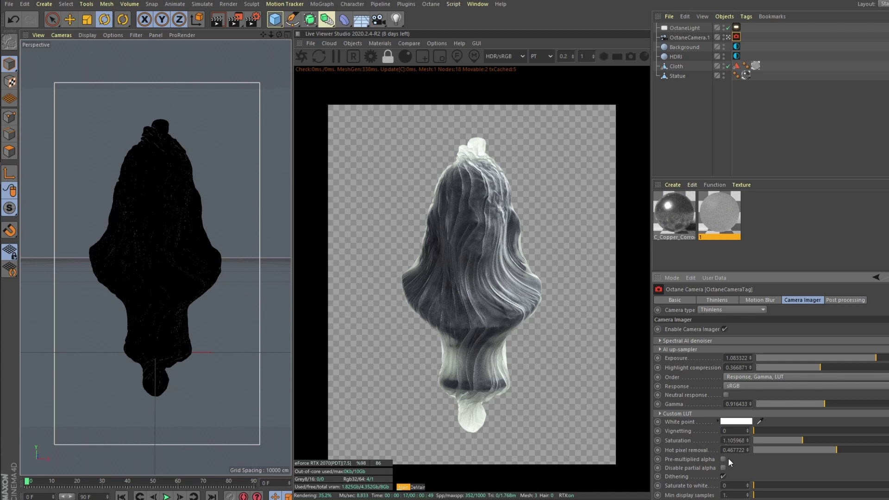
click(684, 415)
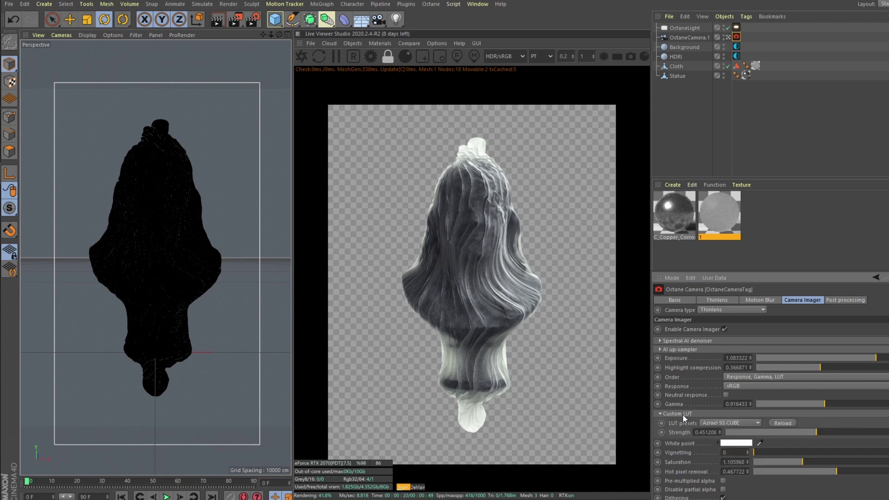